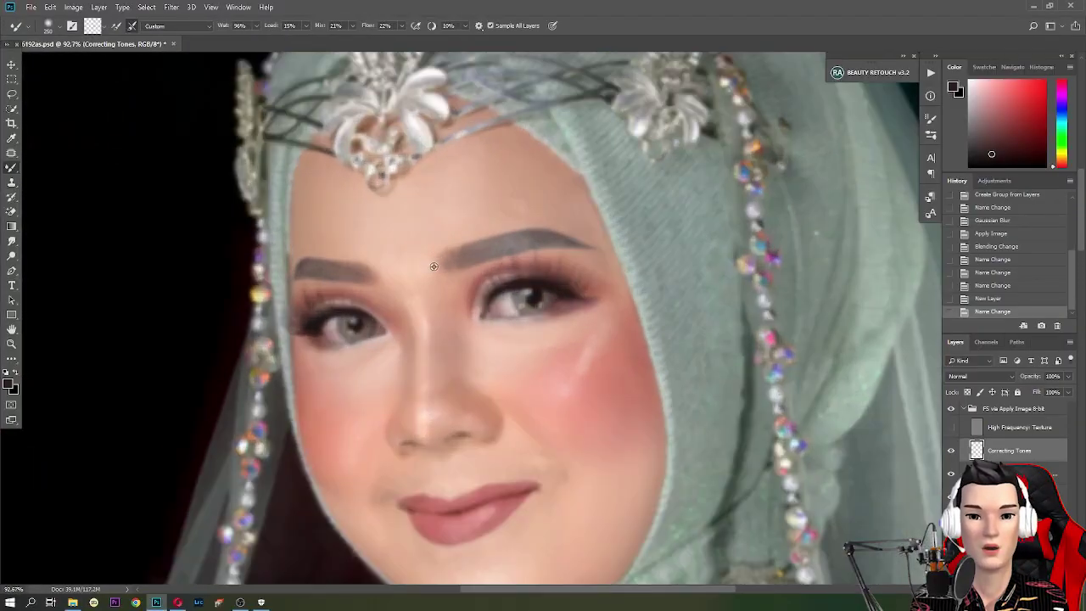
Step: Blend the forehead skin above the brows with the Mixer Brush on Correcting Tones
scroll(434, 266, up, 2)
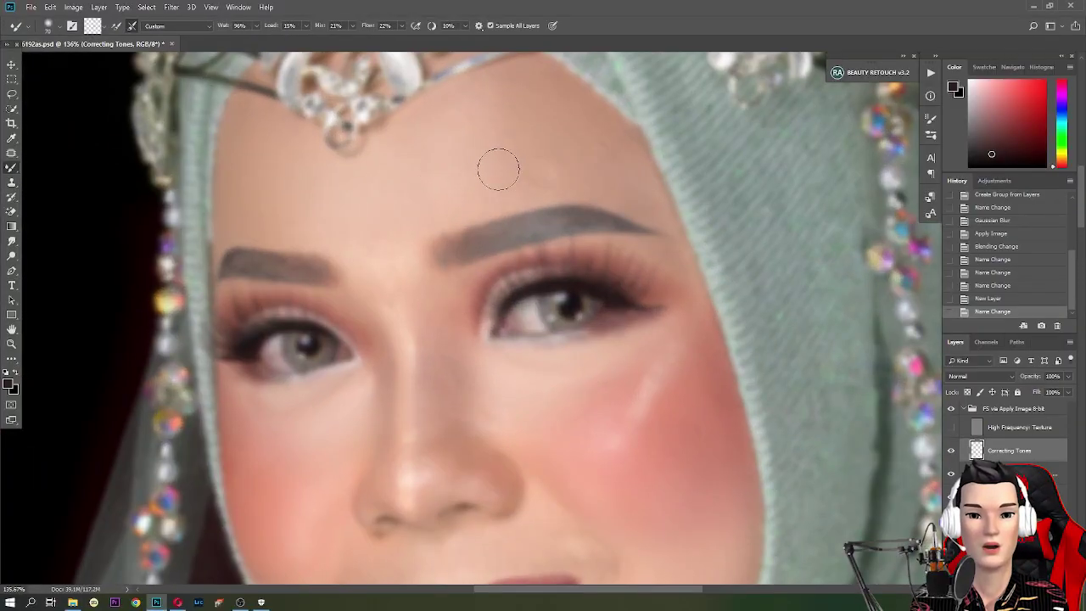
drag(497, 164, 488, 176)
drag(488, 176, 477, 186)
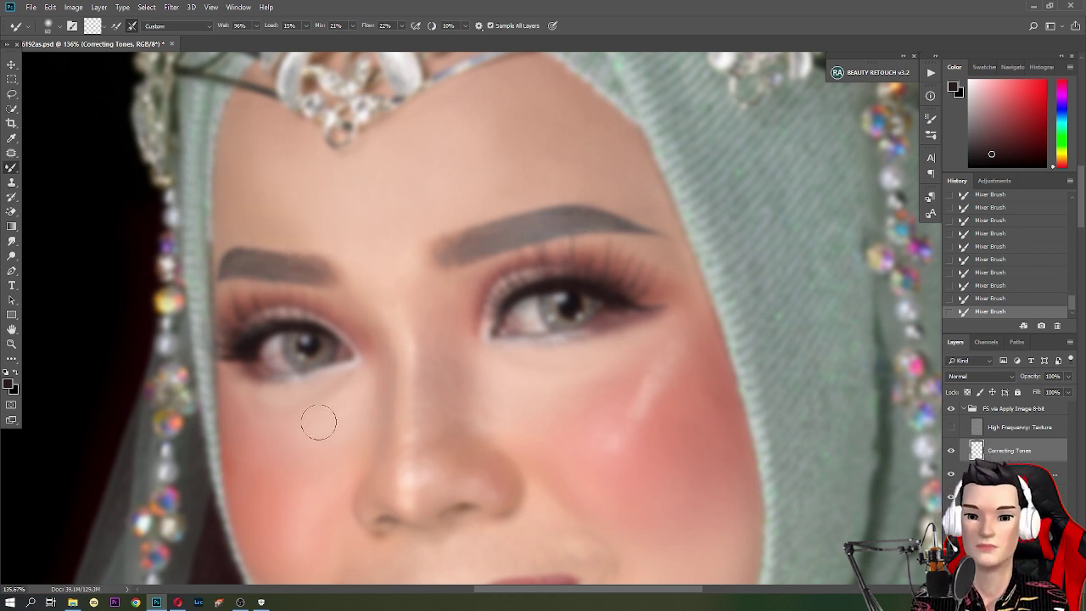
scroll(619, 167, up, 3)
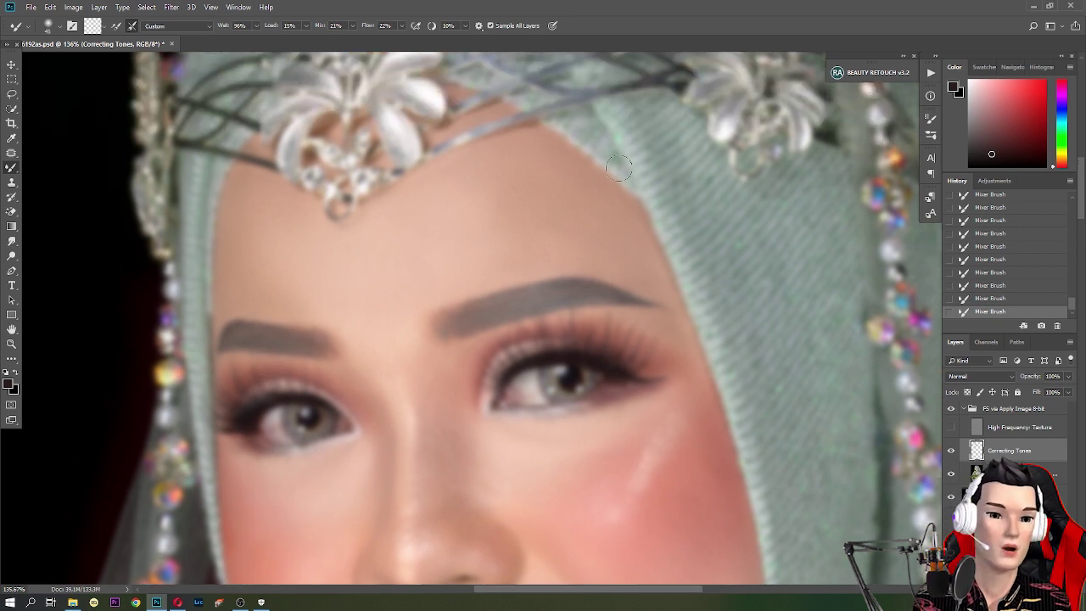
scroll(729, 158, down, 2)
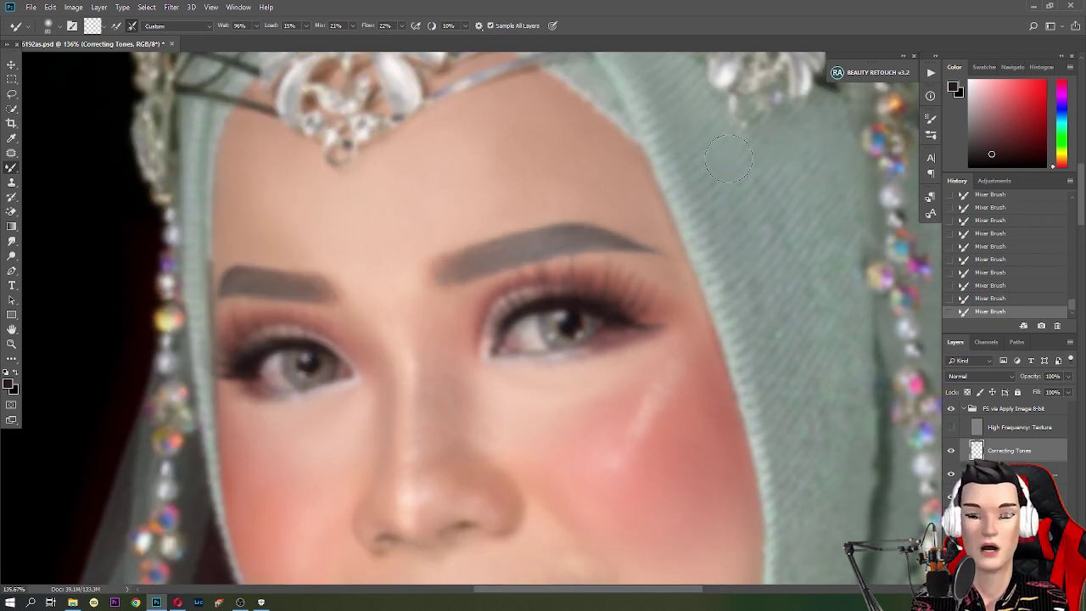
scroll(810, 289, down, 3)
scroll(827, 437, down, 3)
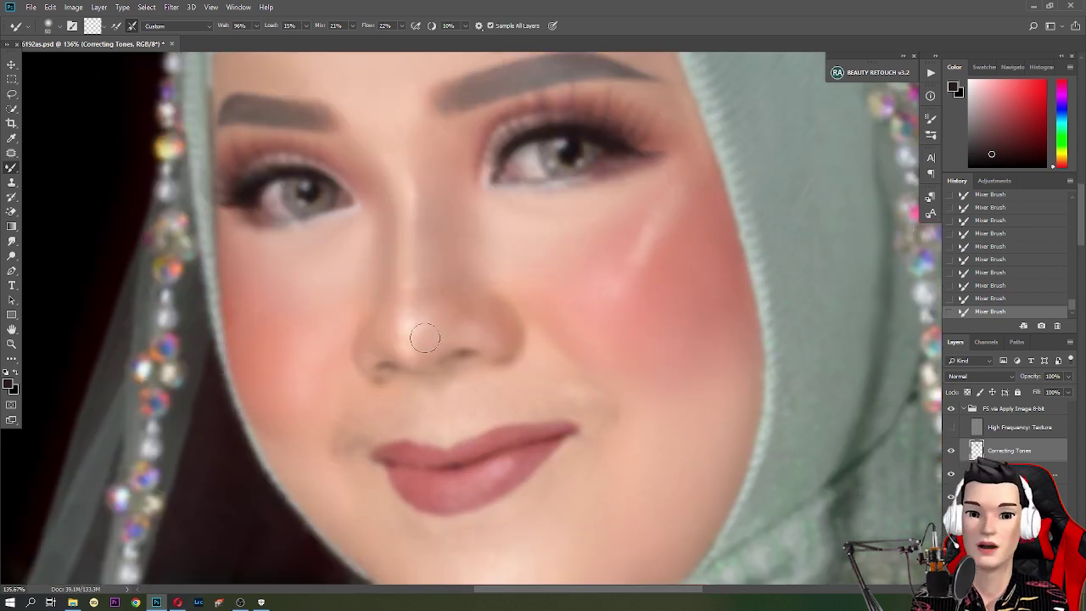
scroll(412, 157, down, 2)
Step: Enlarge the Mixer Brush and keep smoothing skin tones across the cheeks and chin
key(bracketright)
key(bracketright)
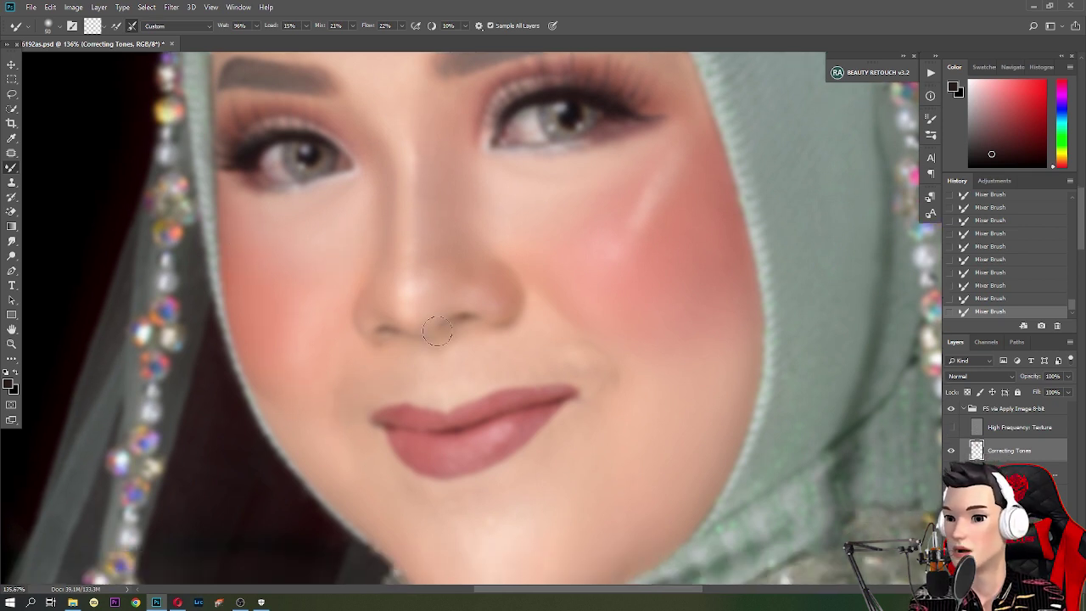
scroll(483, 339, down, 5)
key(bracketright)
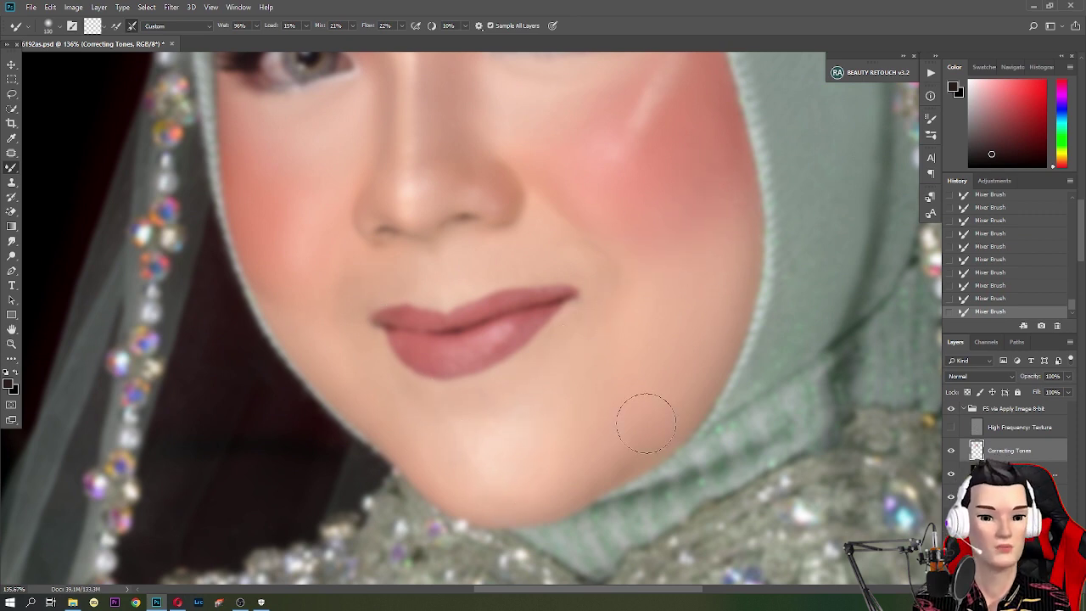
scroll(566, 307, down, 3)
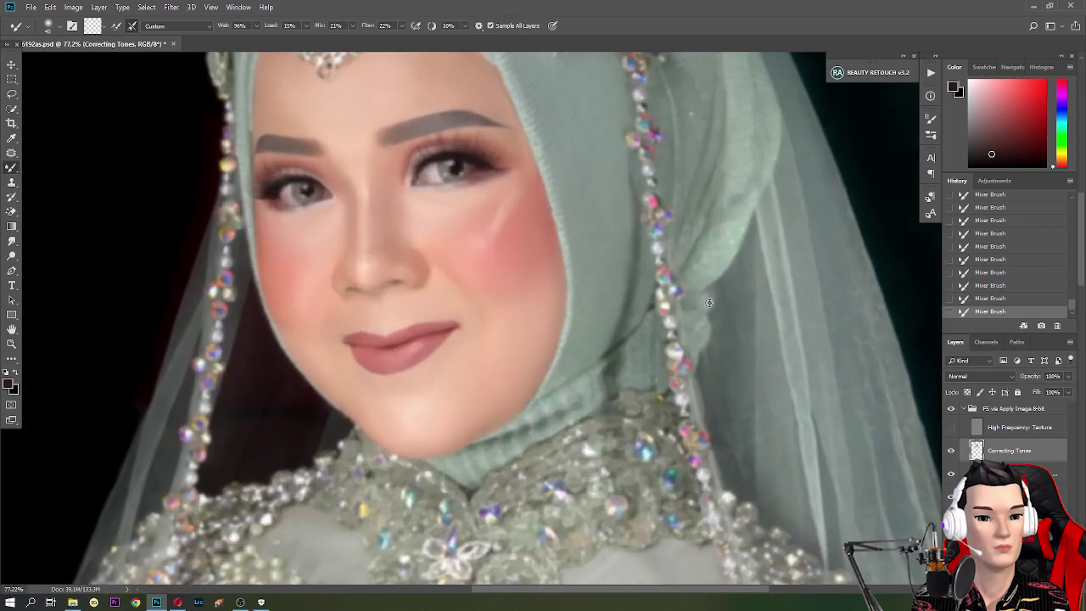
scroll(597, 406, up, 2)
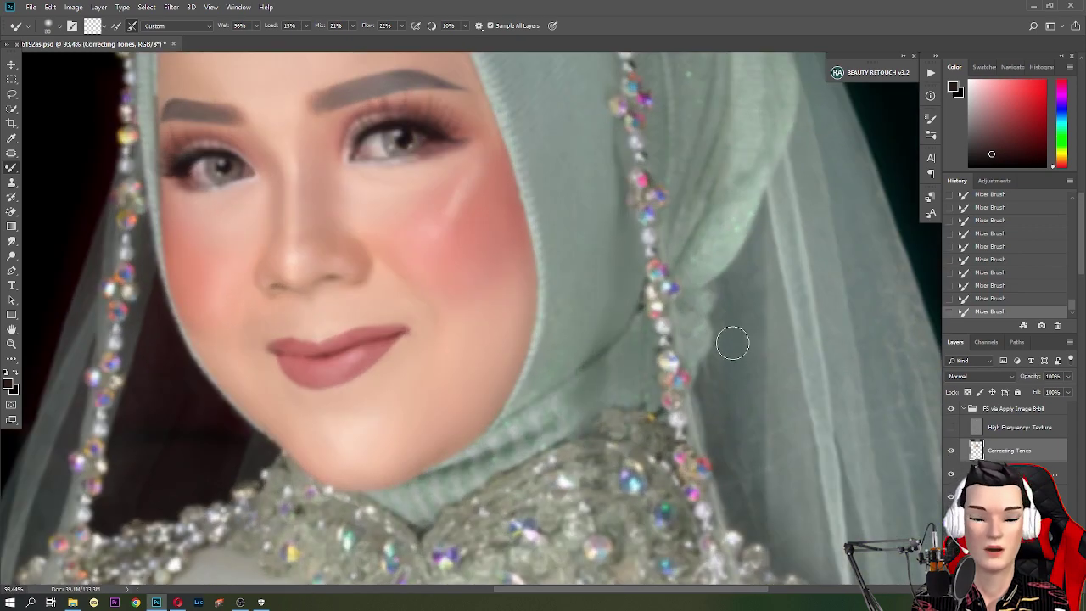
scroll(719, 383, down, 3)
scroll(622, 387, up, 1)
scroll(622, 387, up, 1)
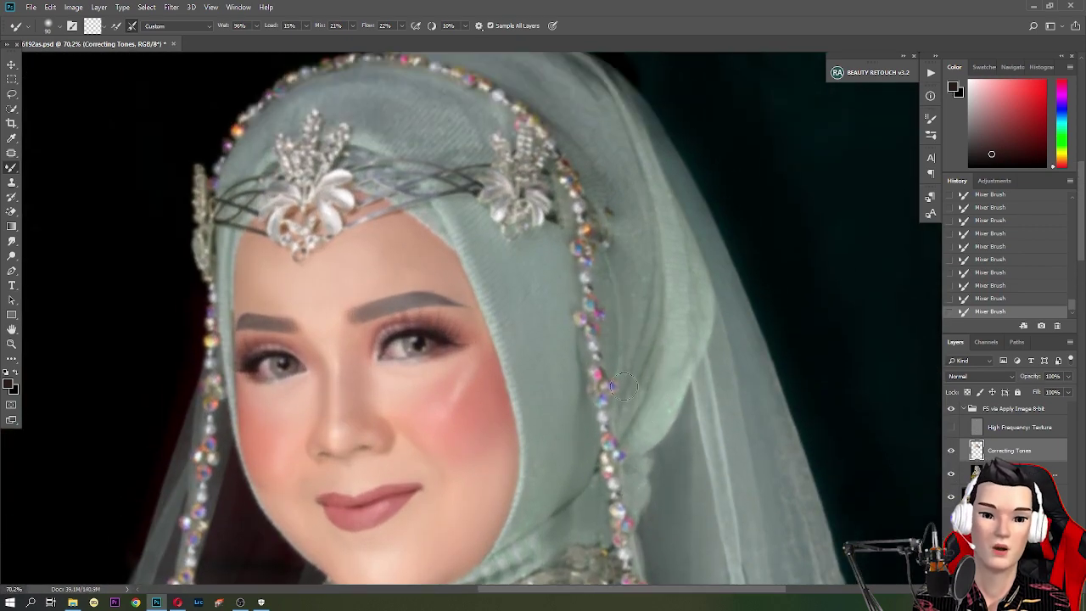
scroll(642, 264, up, 2)
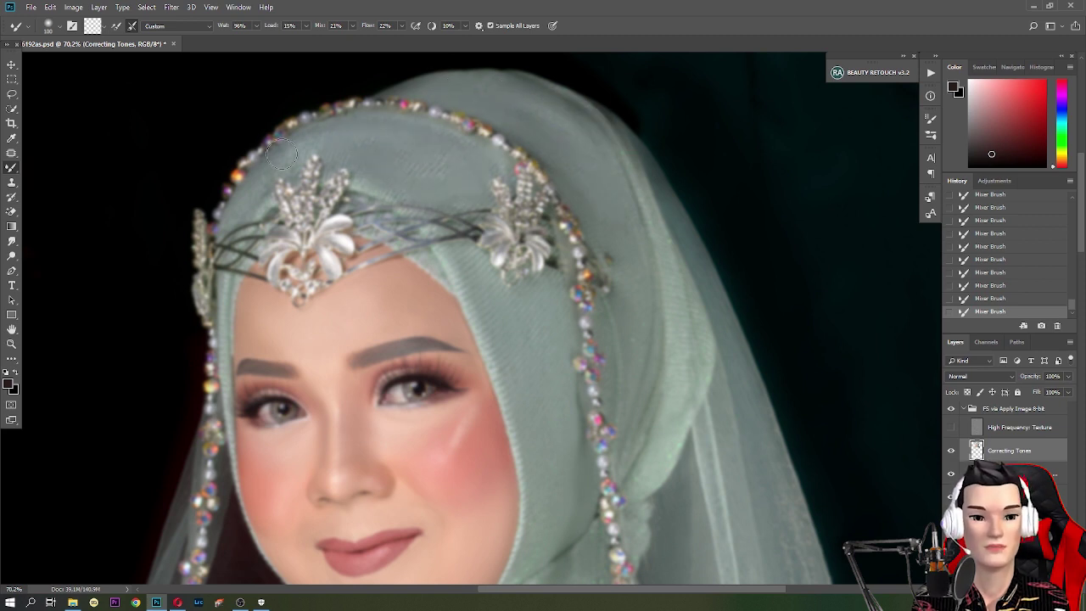
scroll(476, 150, down, 4)
scroll(670, 169, down, 1)
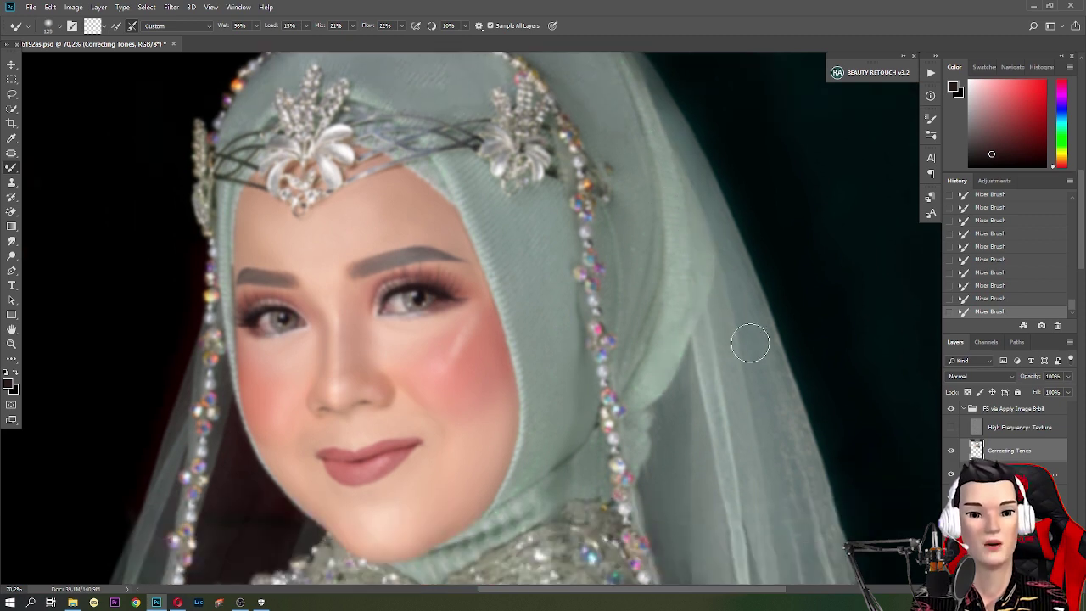
scroll(752, 340, down, 2)
scroll(767, 322, down, 5)
scroll(594, 492, down, 1)
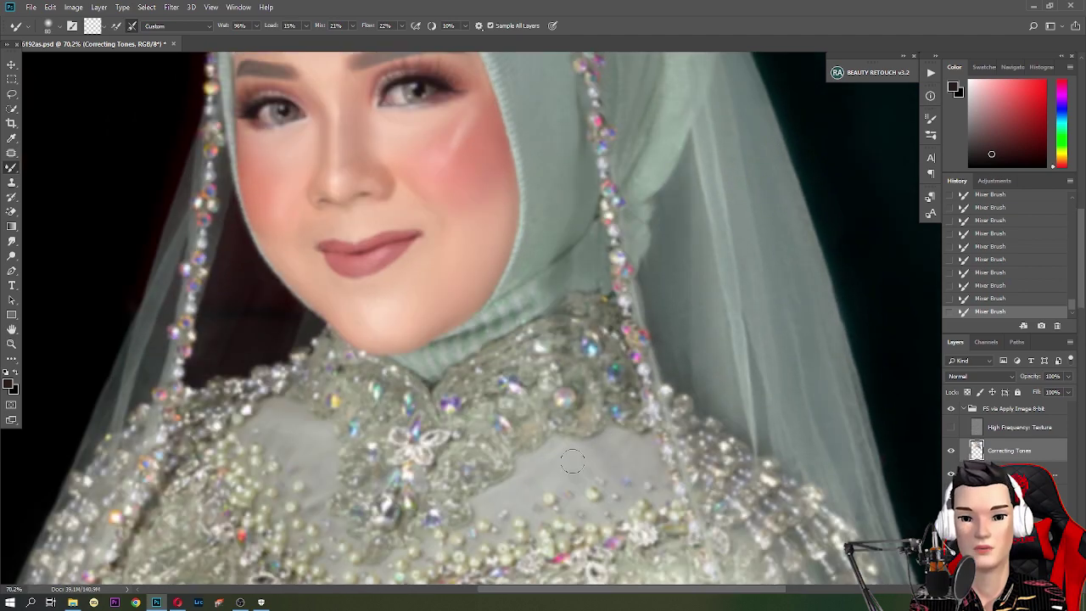
scroll(312, 472, down, 1)
scroll(450, 303, down, 8)
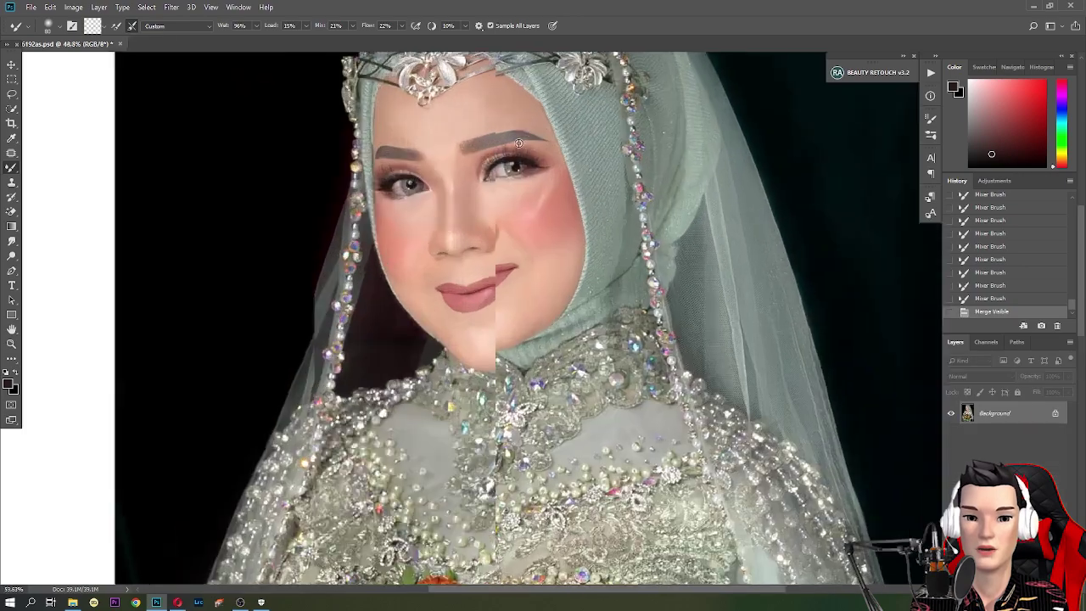
Step: Stamp visible layers to a new layer; in Camera Raw set Temperature -11, Greens luminance -36
scroll(544, 350, up, 1)
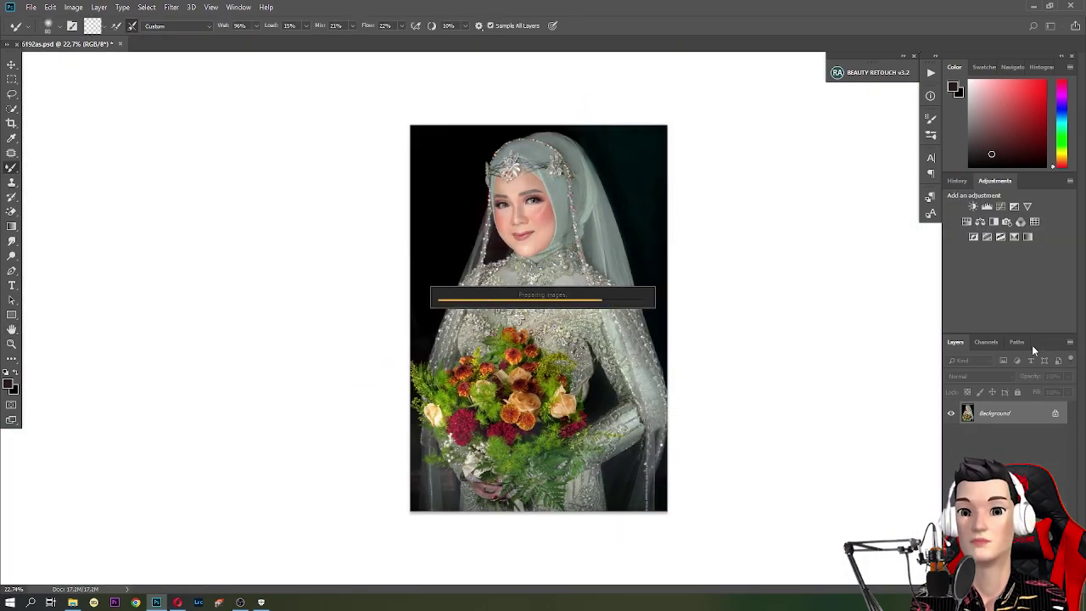
key(ctrl+alt+shift+e)
key(ctrl+shift+a)
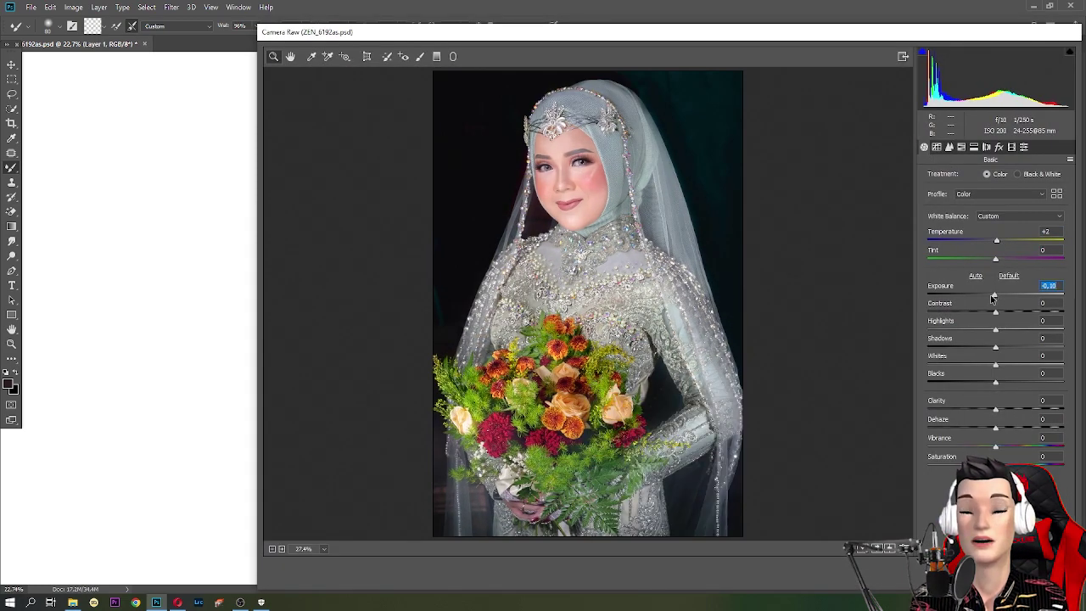
key(Return)
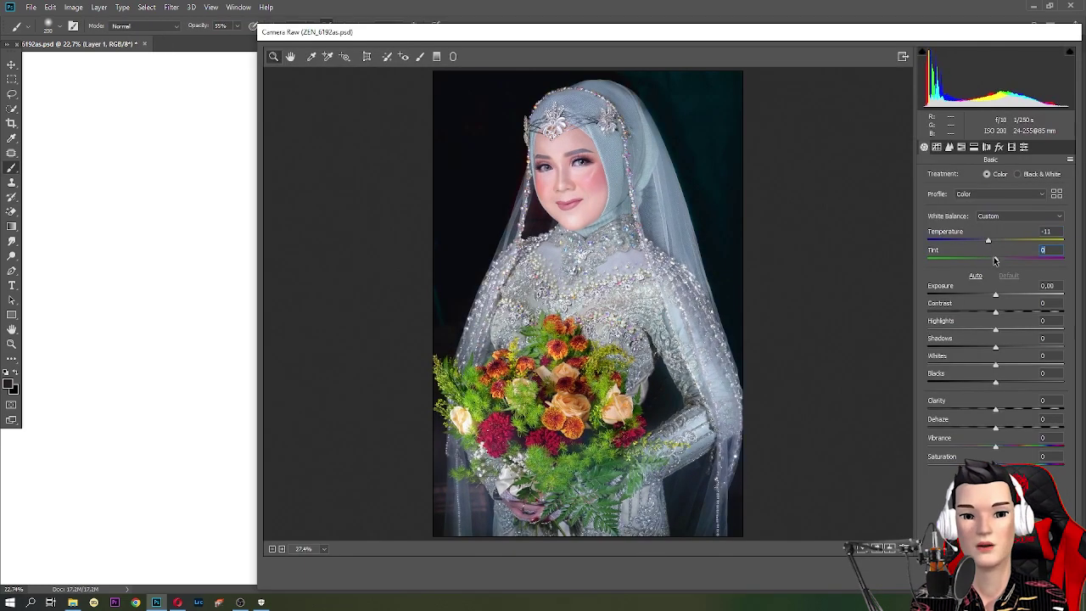
click(962, 147)
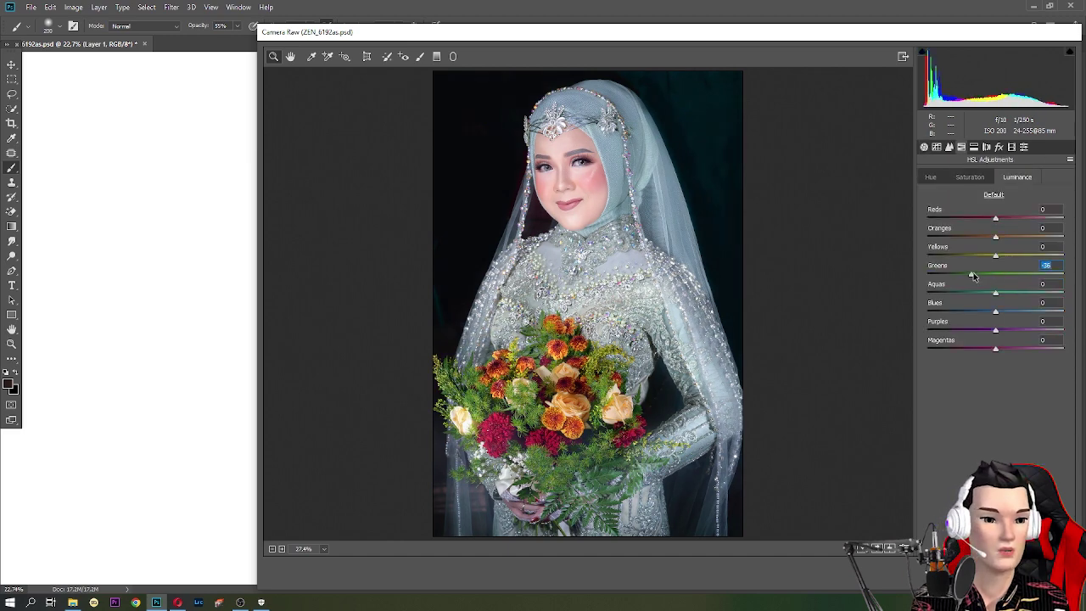
key(Return)
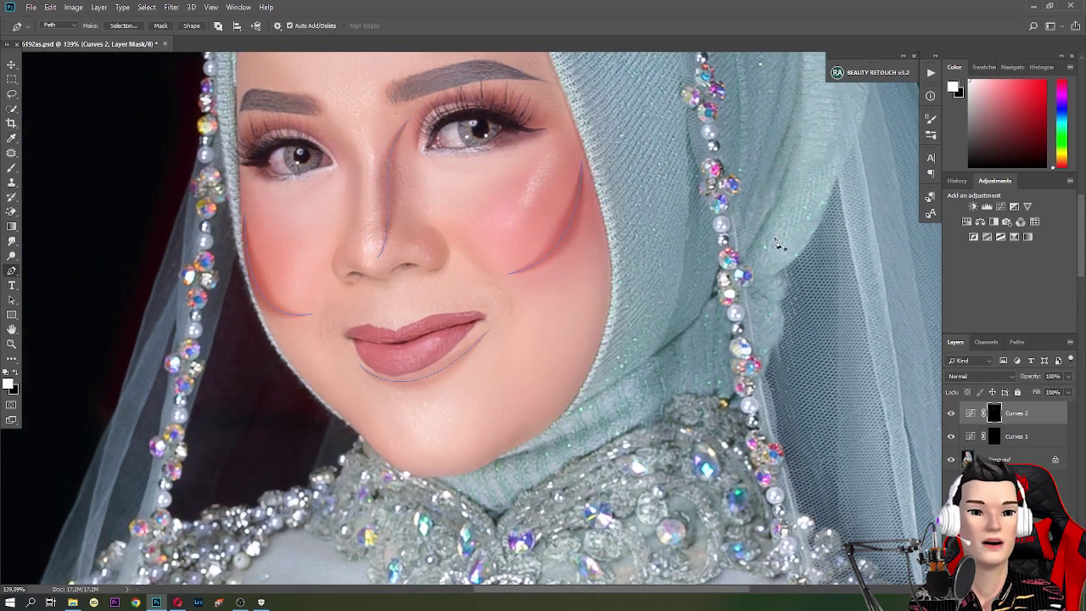
Step: Undo the earlier path stroke, restoring the face path, and switch to the Brush
right_click(487, 191)
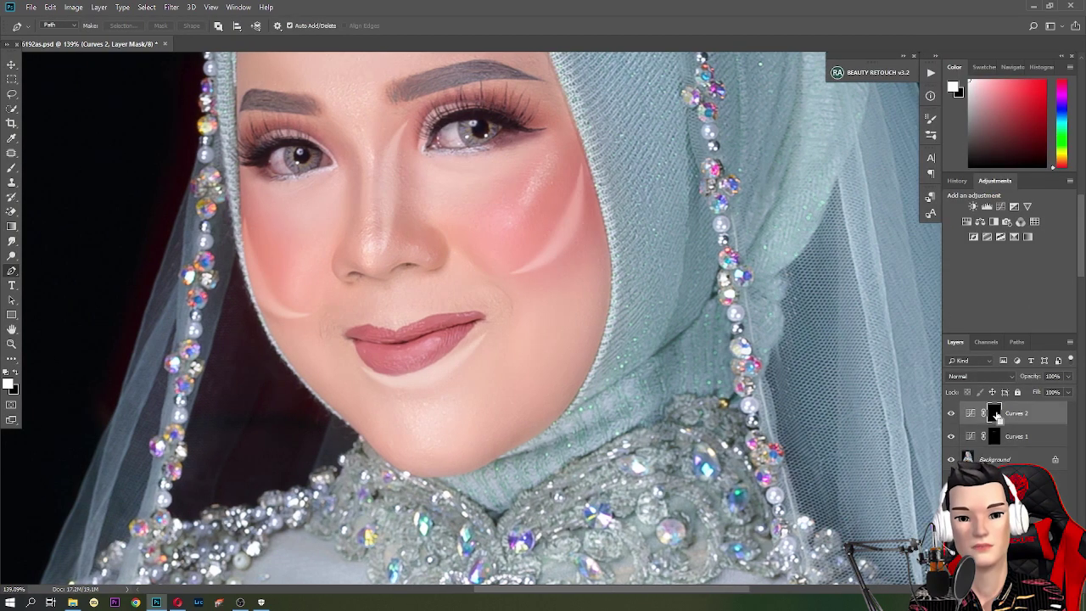
click(957, 180)
click(998, 285)
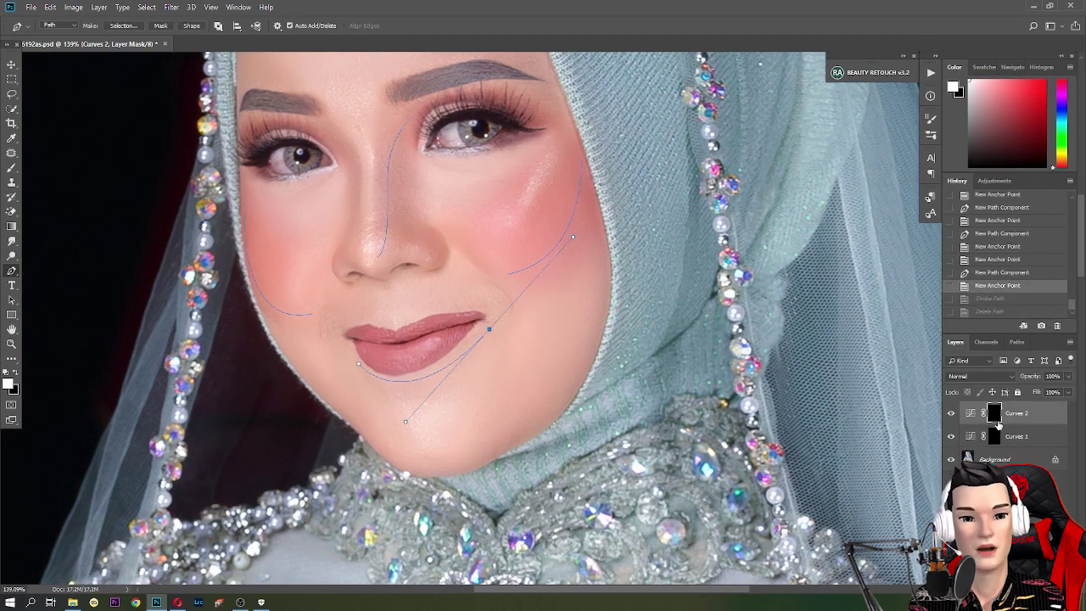
right_click(601, 117)
key(Escape)
key(b)
Step: Stroke a short nose-bridge path as a white highlight, then delete the path
right_click(728, 126)
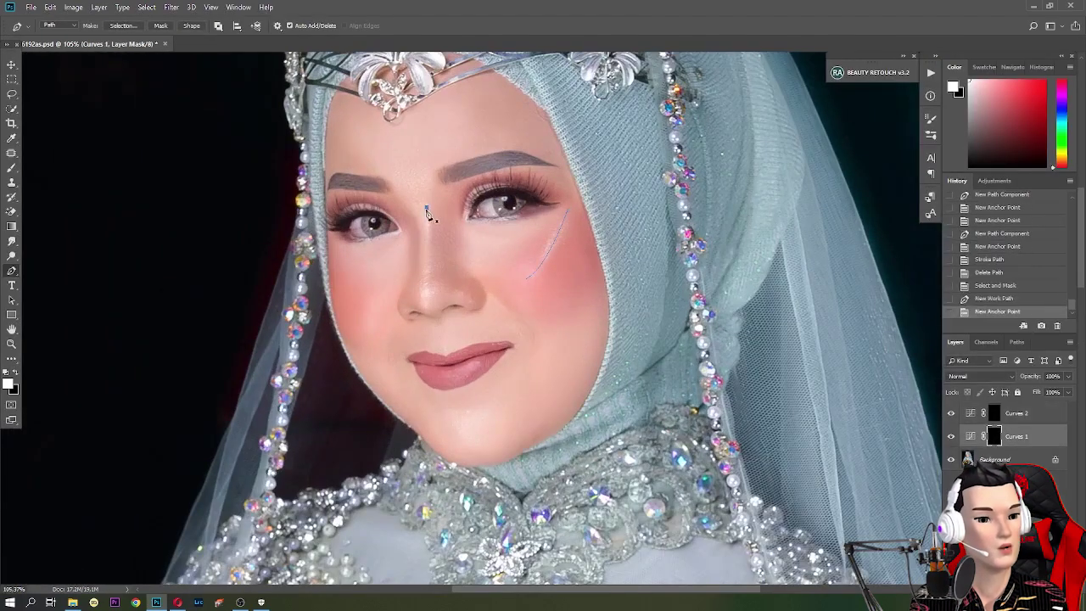
click(428, 229)
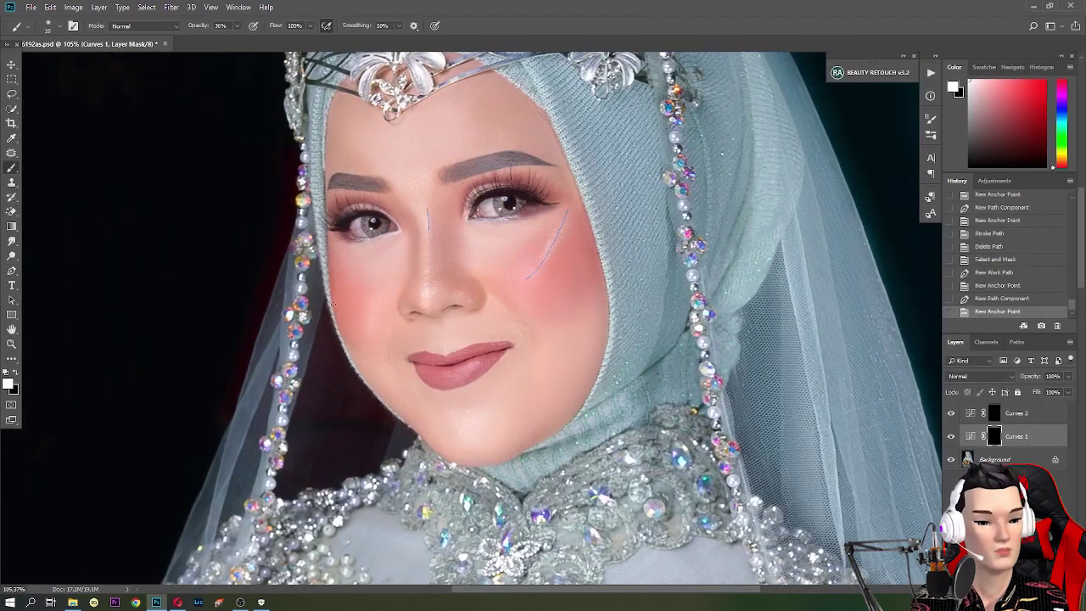
right_click(757, 139)
click(806, 217)
right_click(621, 183)
key(Escape)
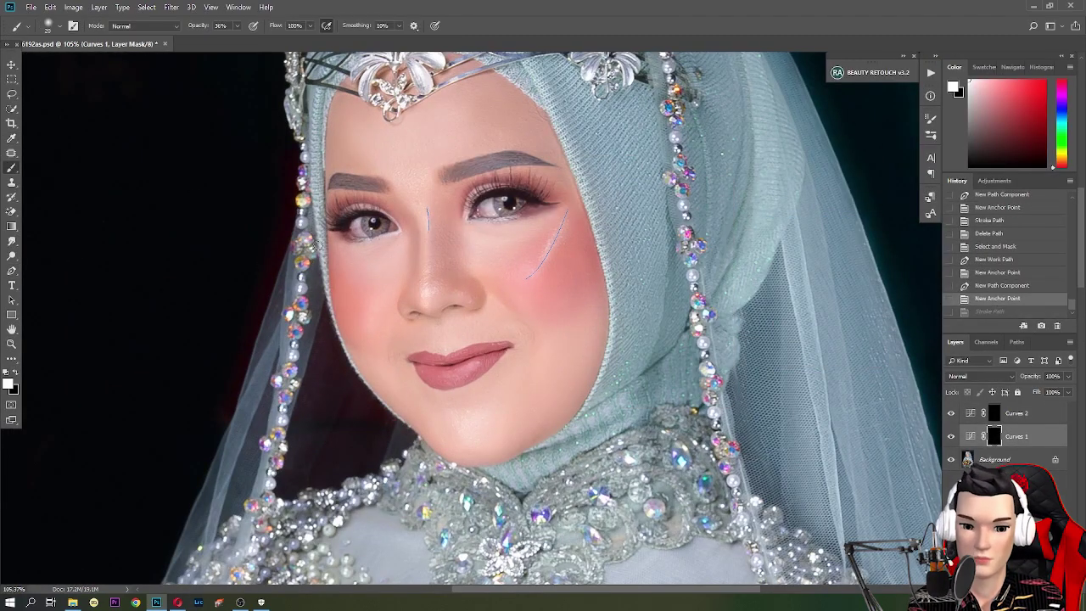
right_click(626, 190)
right_click(704, 146)
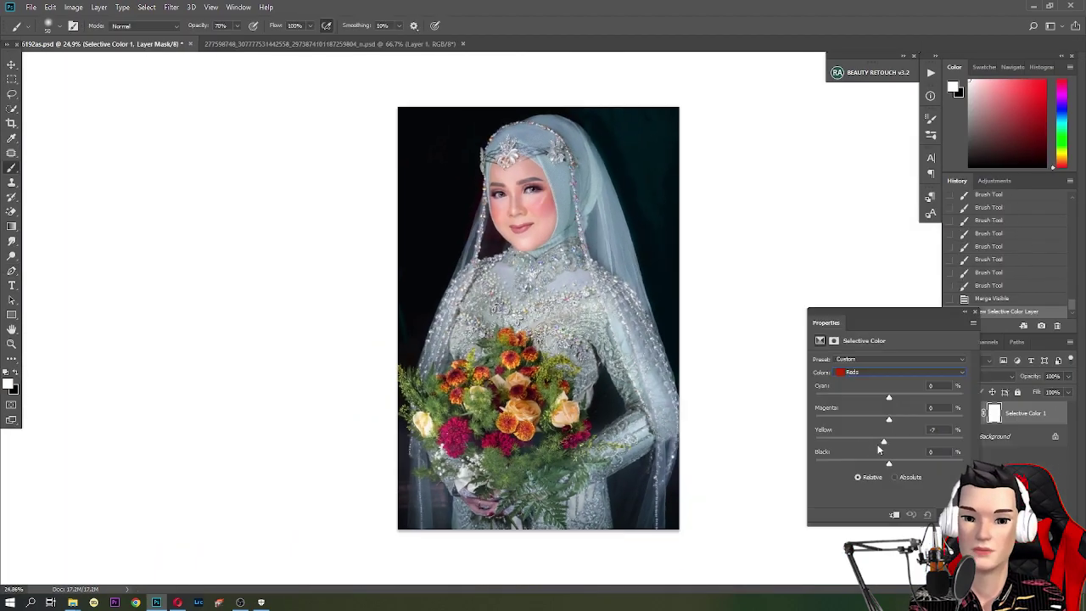
Step: Return the Reds' Yellow slider to 0 in Selective Color
drag(879, 448, 884, 446)
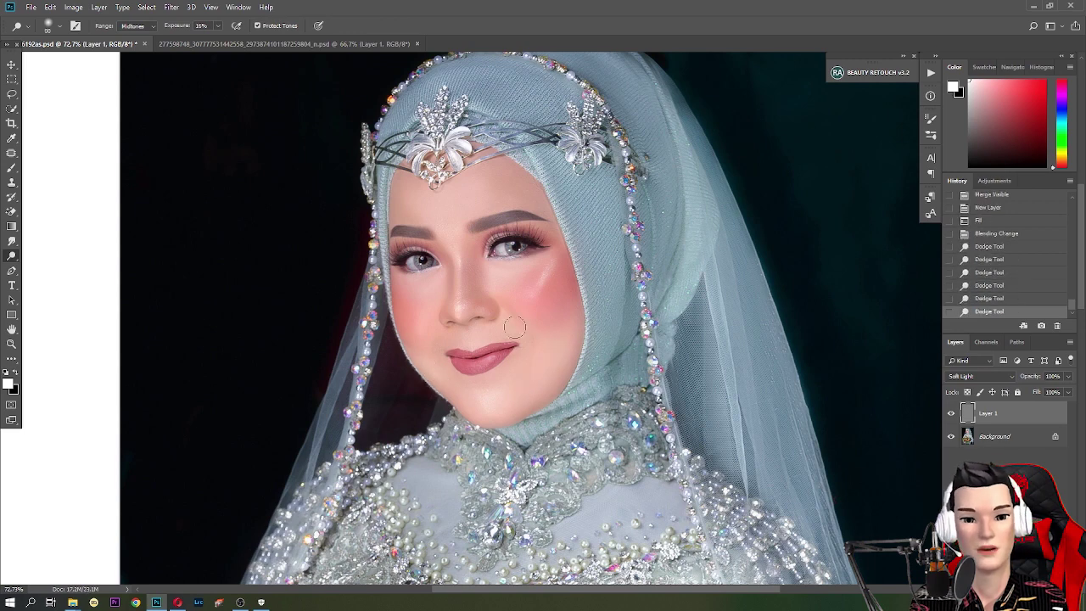
Step: Fit the photo on screen, burn the dress edge darker, and bring up the Camera Raw filter
key(ctrl+0)
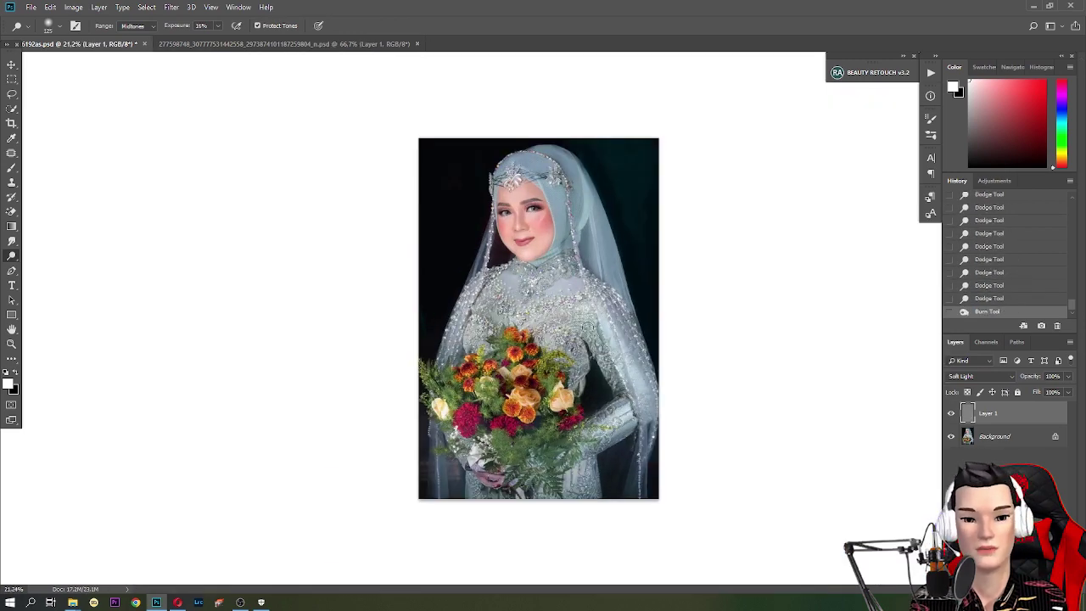
drag(577, 298, 624, 321)
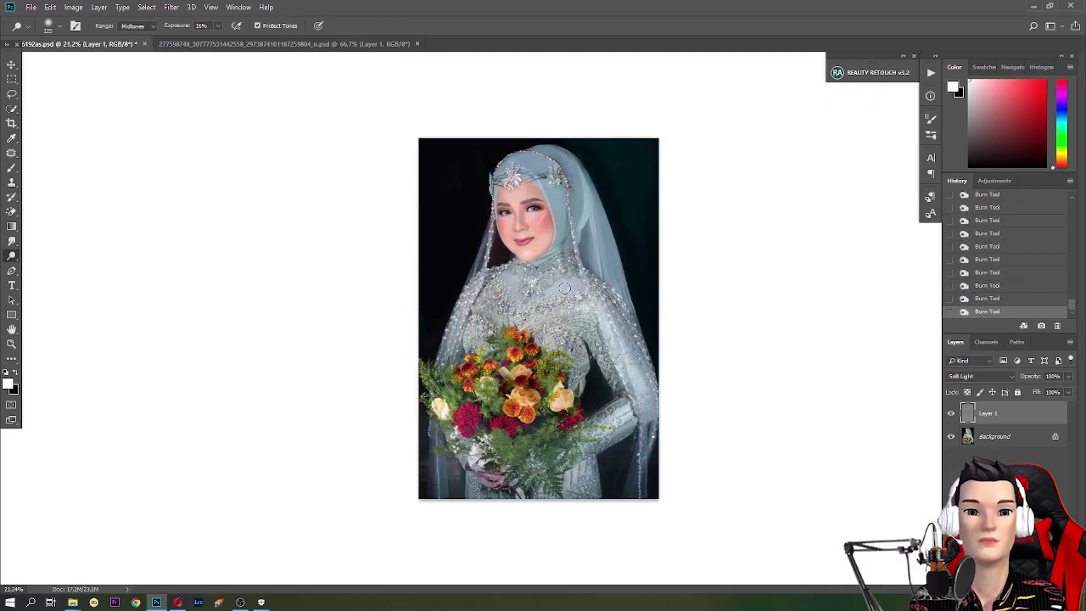
key(ctrl+shift+a)
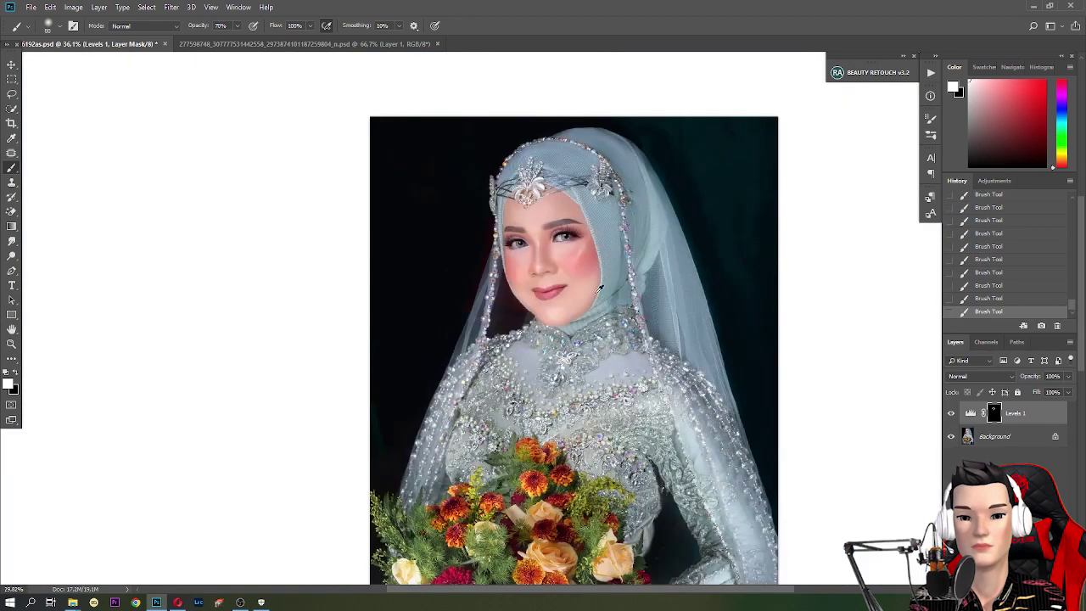
Step: Choose Whites in Selective Color and set Magenta to -18
click(860, 436)
drag(889, 419, 877, 427)
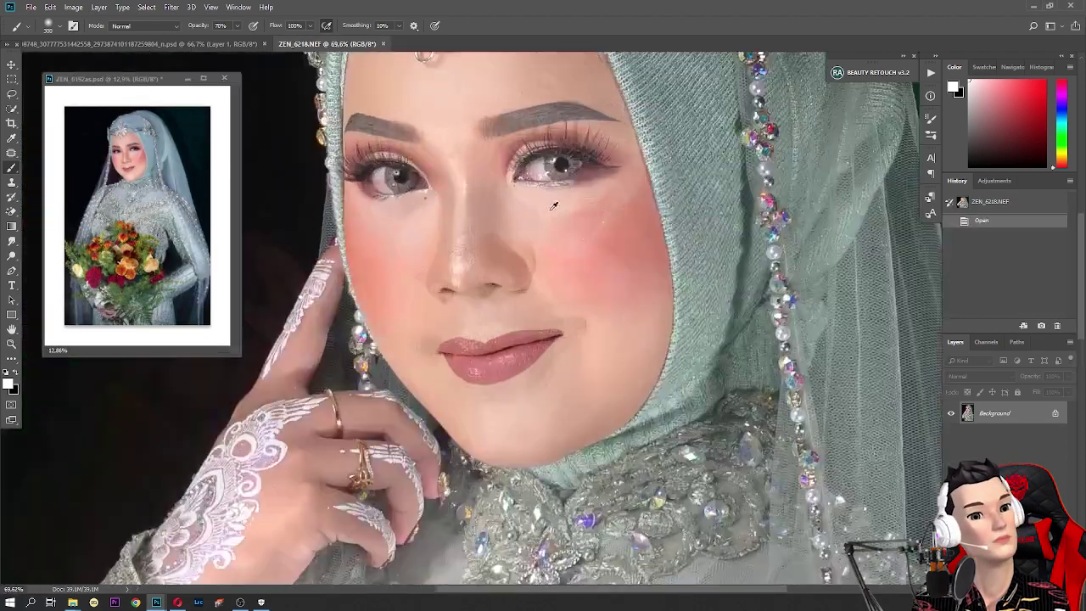
Step: Clone-stamp away the blemishes beside the nose and on the cheek
right_click(608, 330)
click(524, 281)
click(509, 347)
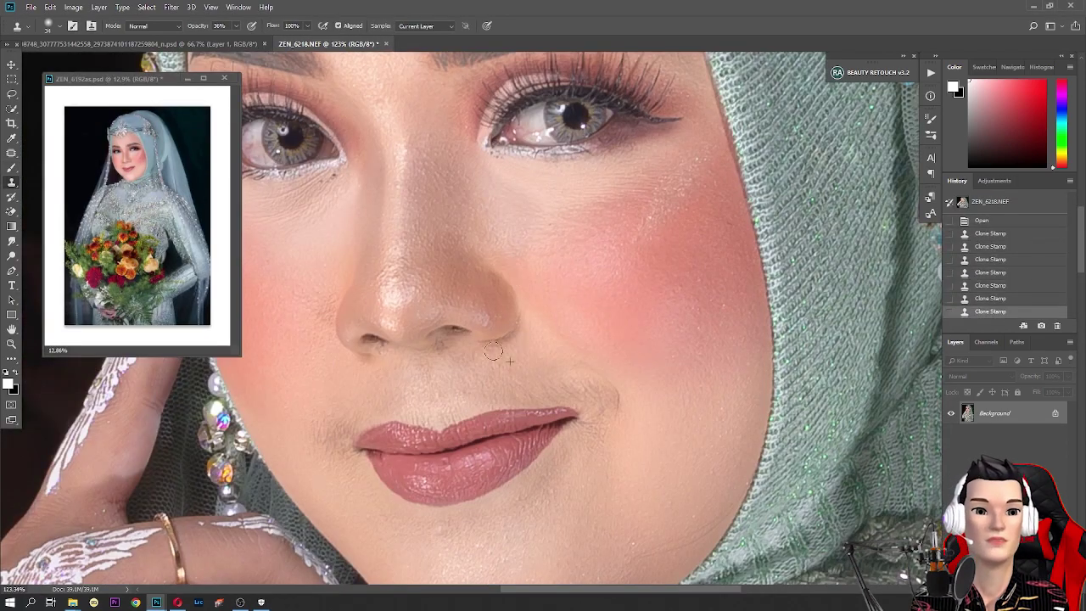
click(446, 344)
scroll(307, 428, up, 1)
scroll(424, 340, down, 2)
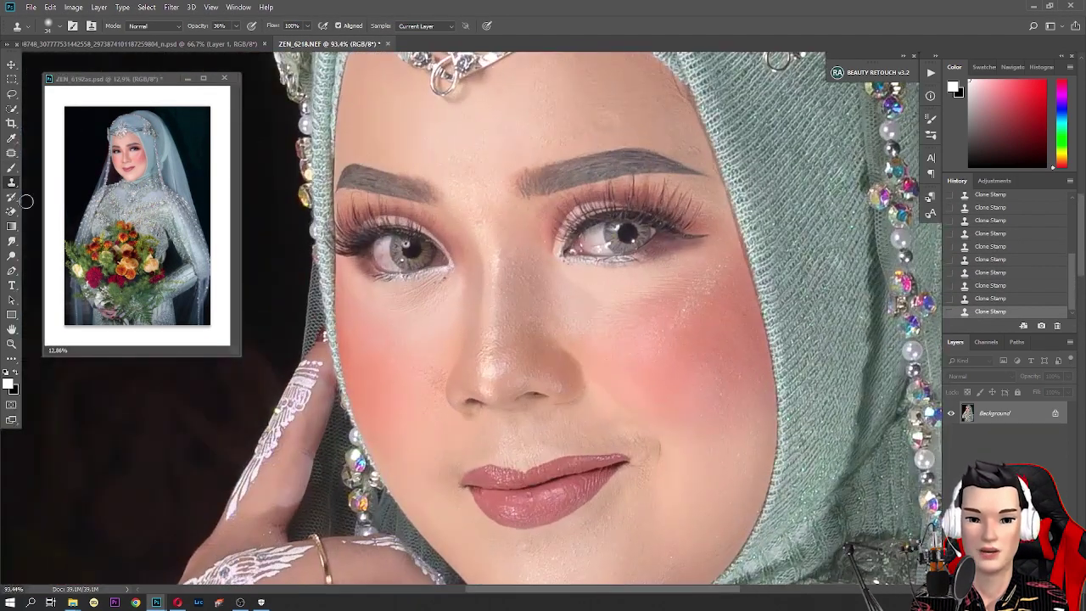
scroll(527, 268, up, 3)
Step: Paint dark eyeliner along the upper lash line with a small brush at 53% opacity
key(p)
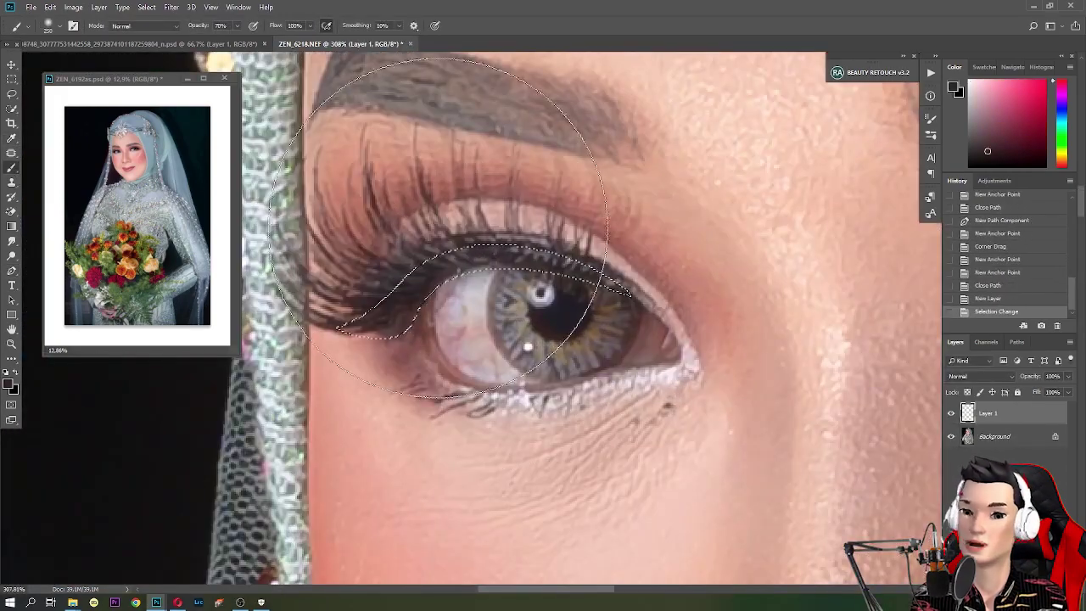
click(11, 384)
click(1013, 289)
key(bracketleft)
key(bracketleft)
key(bracketleft)
key(5)
key(3)
drag(417, 314, 568, 280)
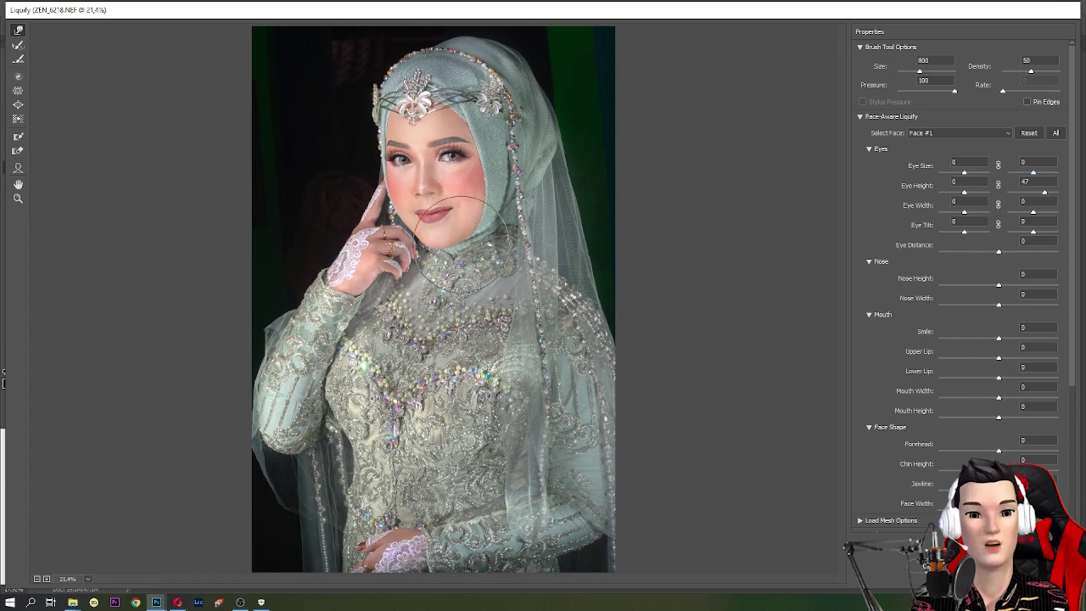
Step: Shrink the Liquify brush to 500 and drop the Channel Mixer layer opacity to about 1%
key(bracketleft)
key(bracketleft)
key(bracketleft)
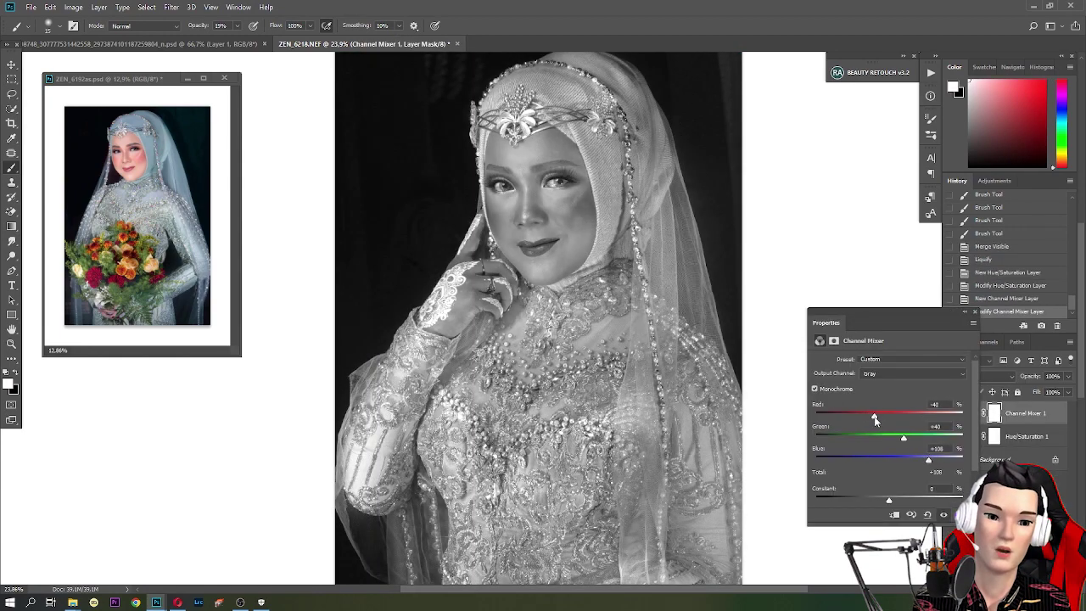
drag(1068, 376, 1019, 392)
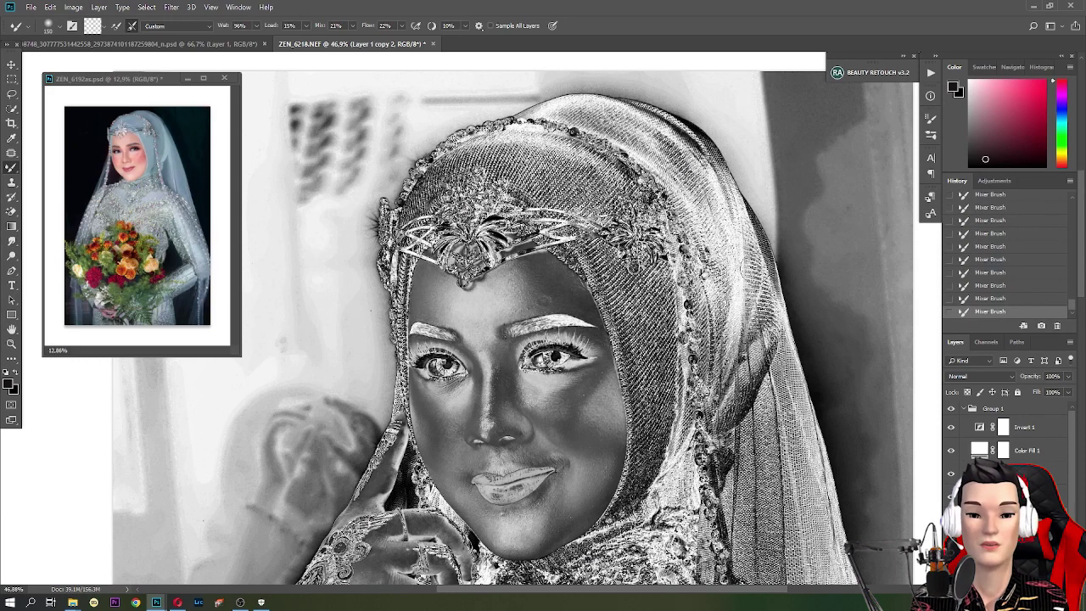
Step: Compare with the normal photo, delete the inverted check group, and merge visible layers
key(ctrl+0)
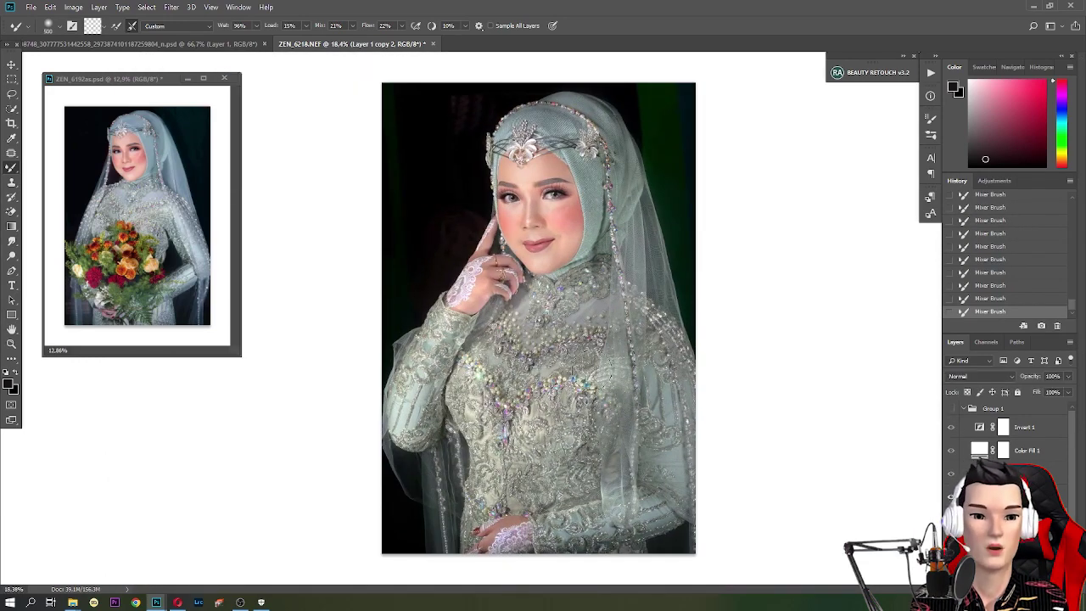
click(950, 409)
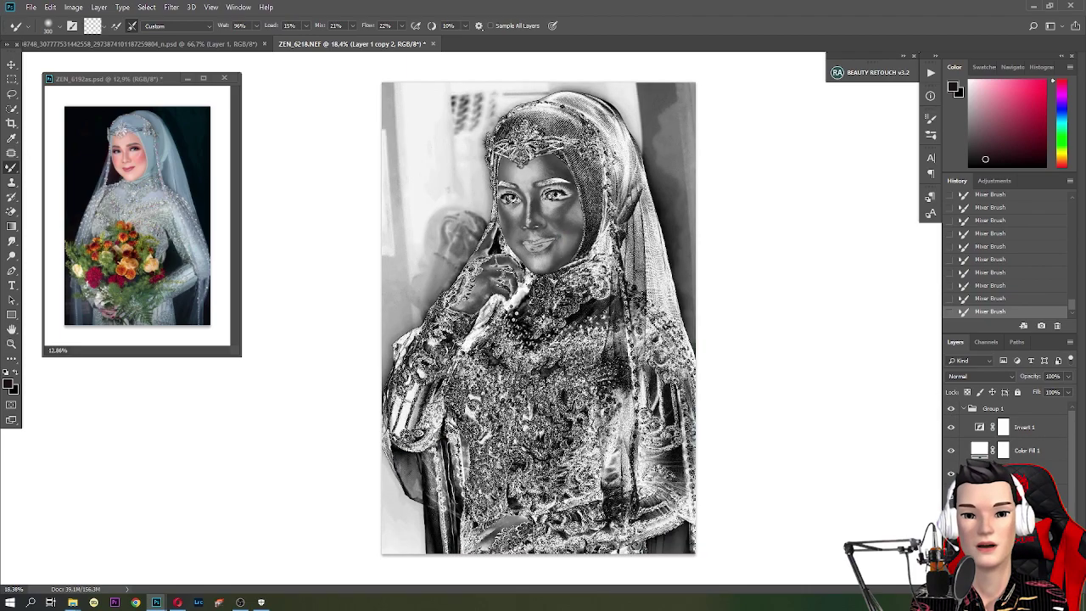
key(Delete)
key(ctrl+shift+e)
Step: Clone-stamp clean skin over two spots on the forehead
key(s)
scroll(570, 267, up, 5)
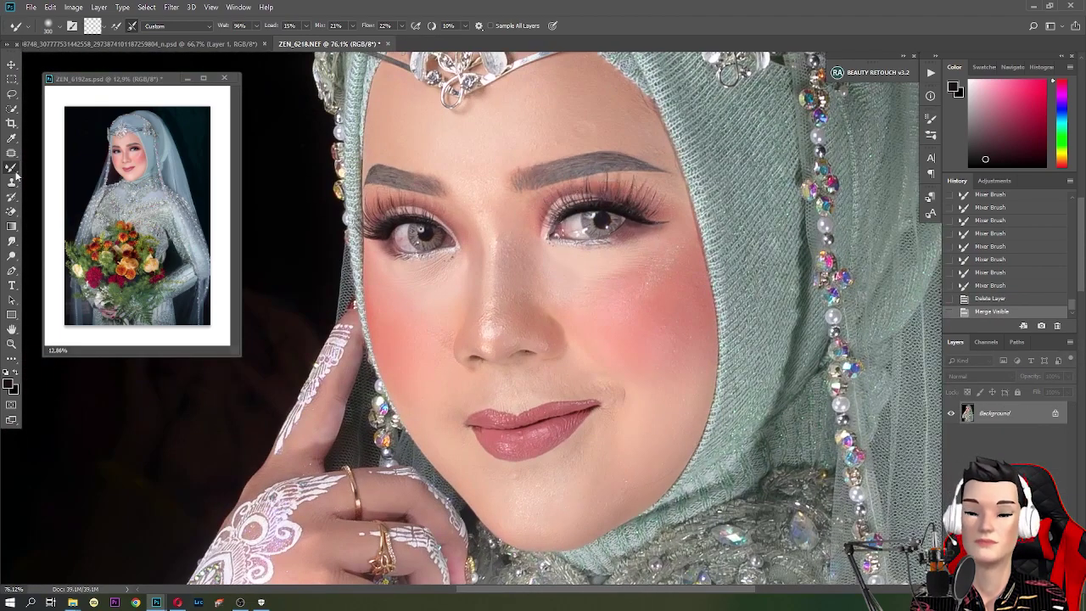
scroll(454, 328, up, 3)
click(507, 393)
click(529, 381)
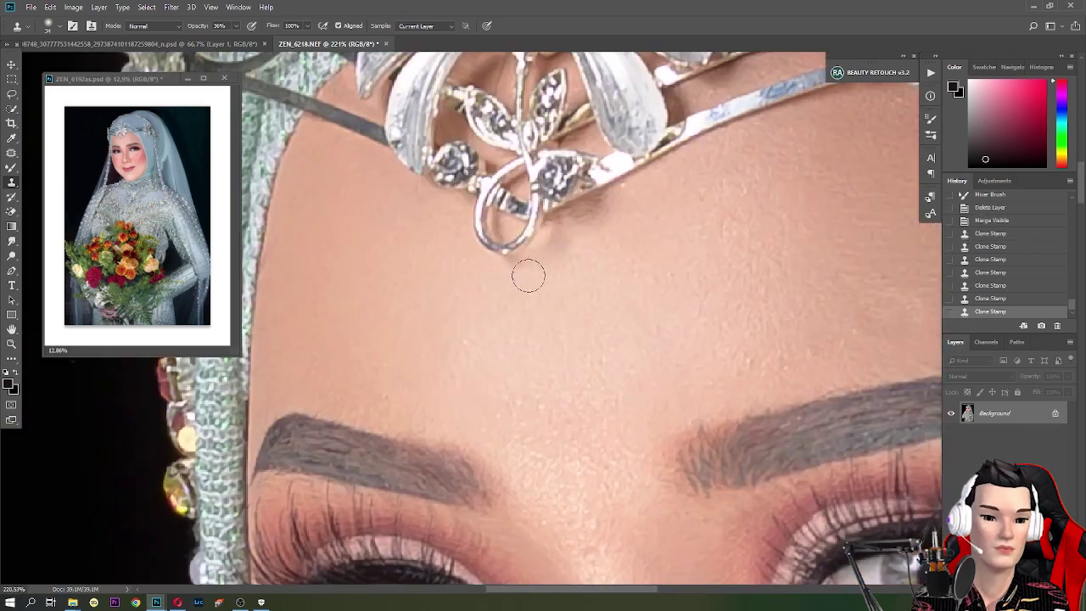
scroll(730, 107, up, 2)
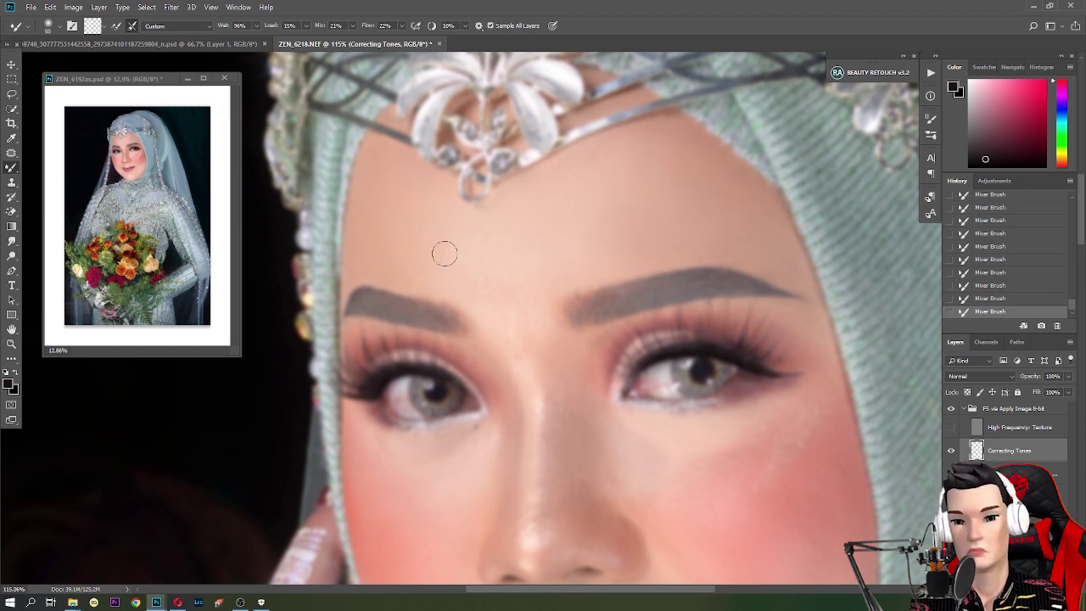
Step: Blend the hijab fabric around the tiara and face edges with the Mixer Brush, then fit the image
scroll(545, 389, down, 2)
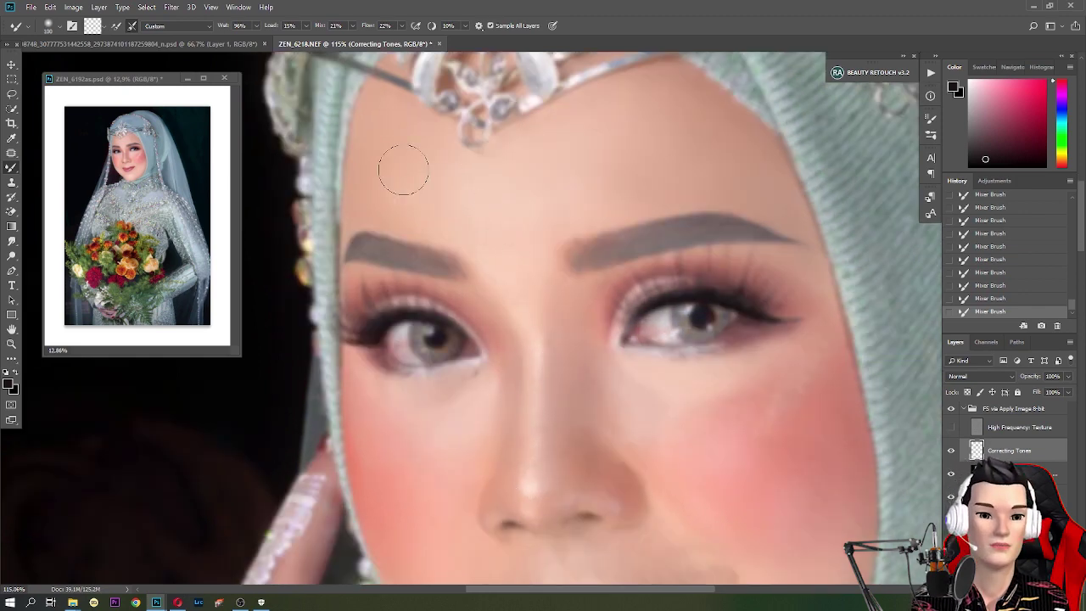
scroll(403, 170, down, 2)
scroll(581, 326, down, 2)
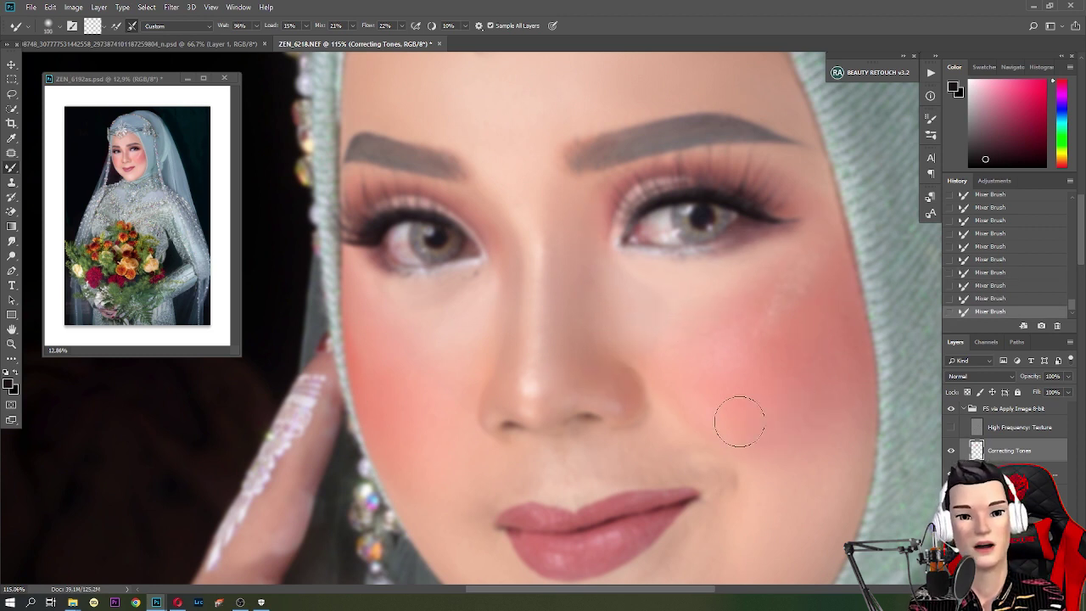
scroll(720, 336, down, 2)
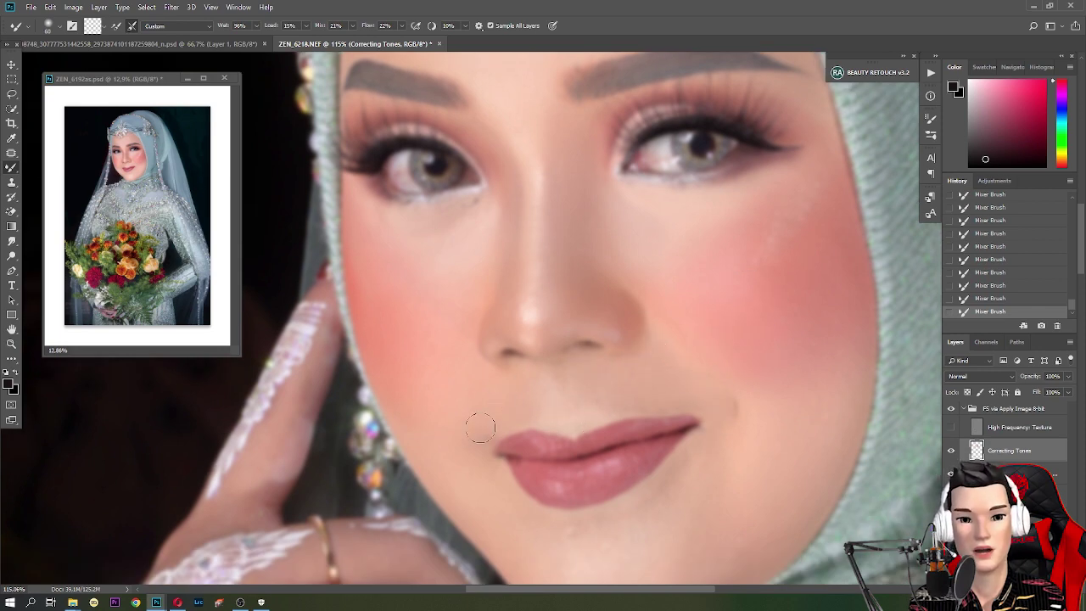
scroll(481, 429, down, 2)
scroll(686, 416, down, 2)
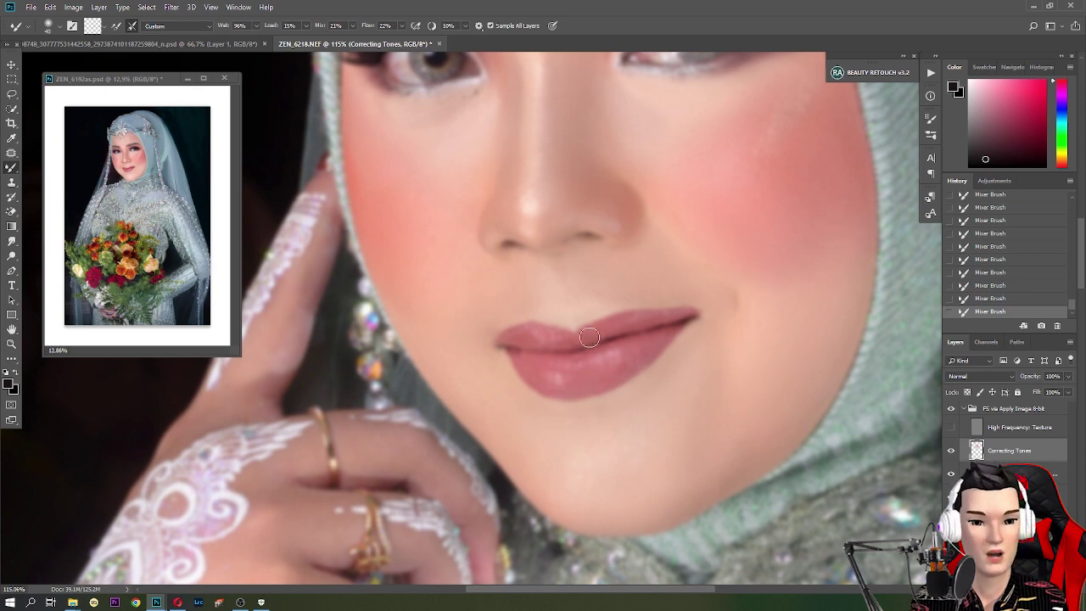
scroll(590, 337, down, 5)
scroll(450, 289, up, 6)
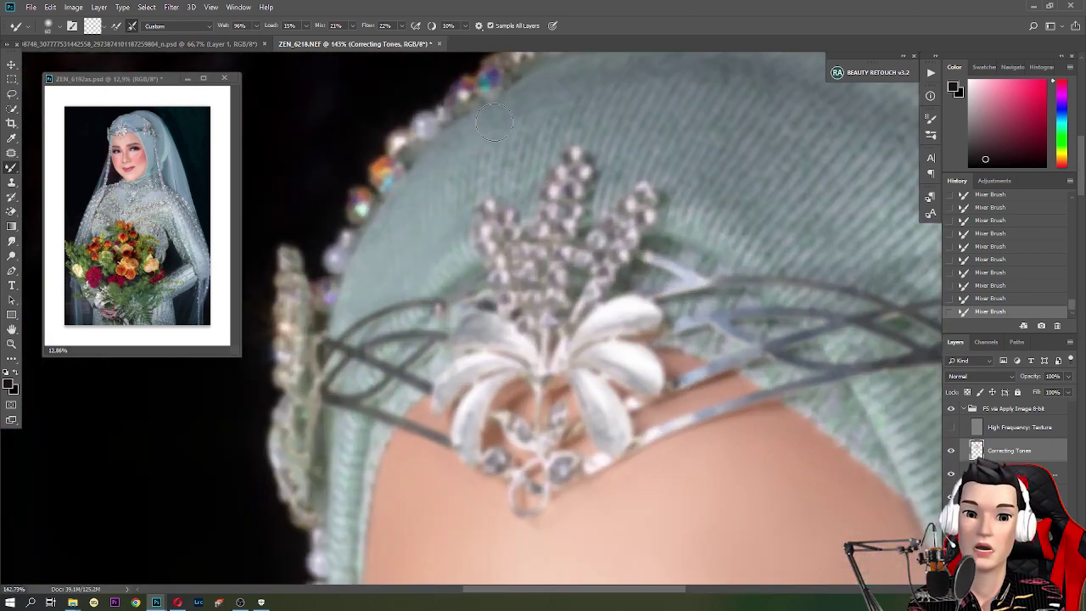
scroll(560, 133, up, 2)
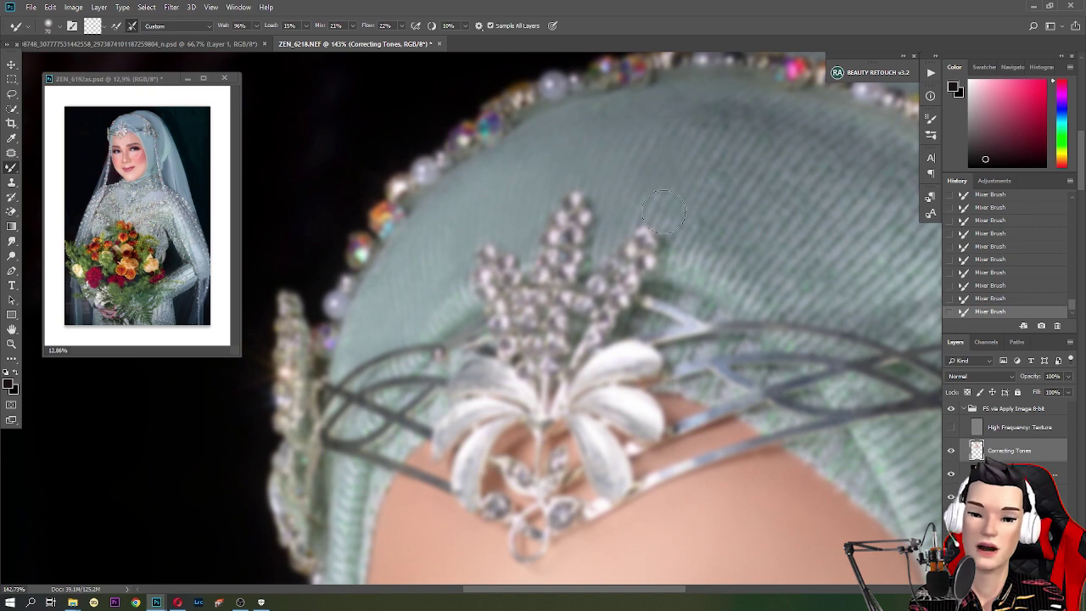
scroll(419, 198, down, 3)
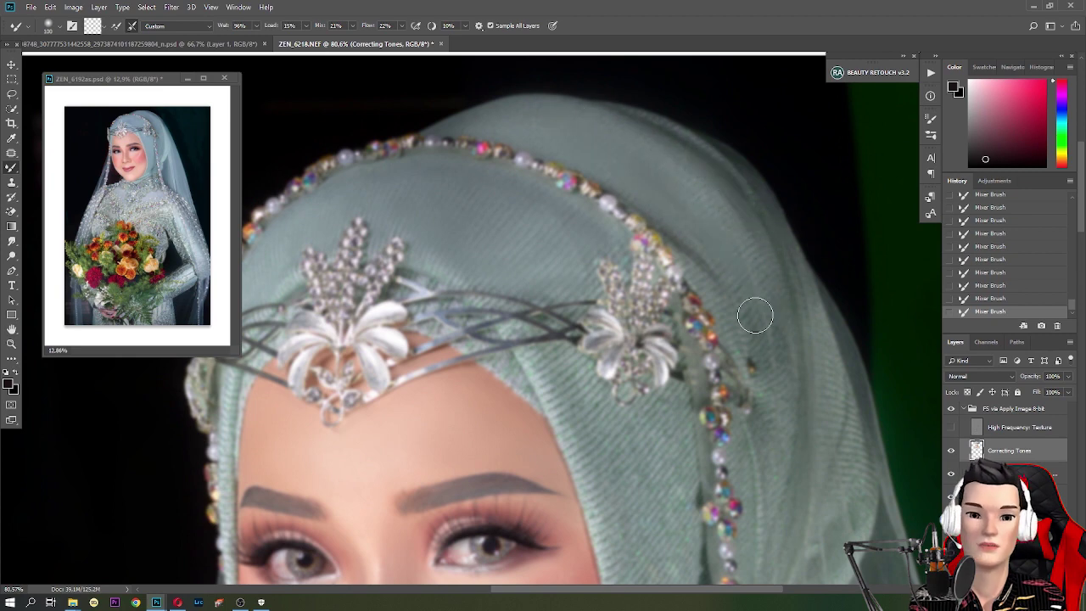
scroll(628, 342, down, 3)
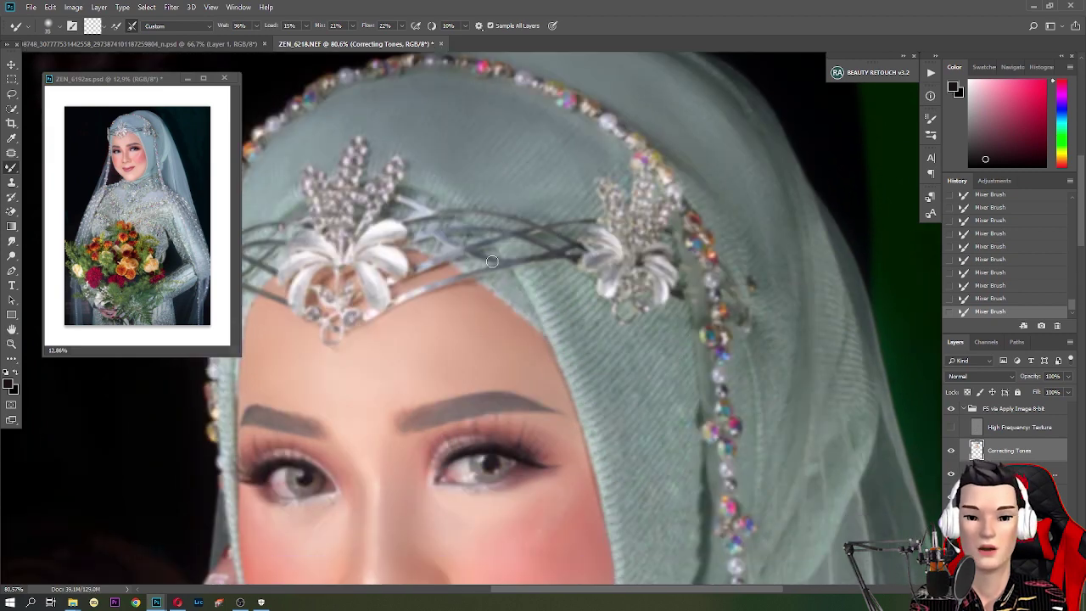
scroll(452, 251, down, 1)
scroll(585, 290, up, 3)
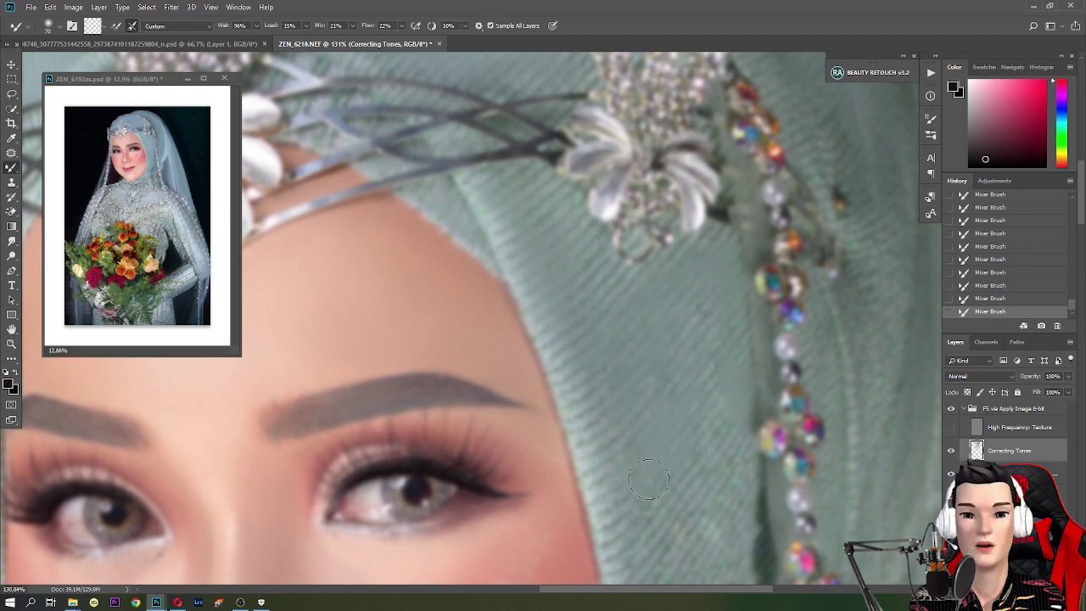
scroll(650, 480, down, 3)
scroll(705, 197, down, 2)
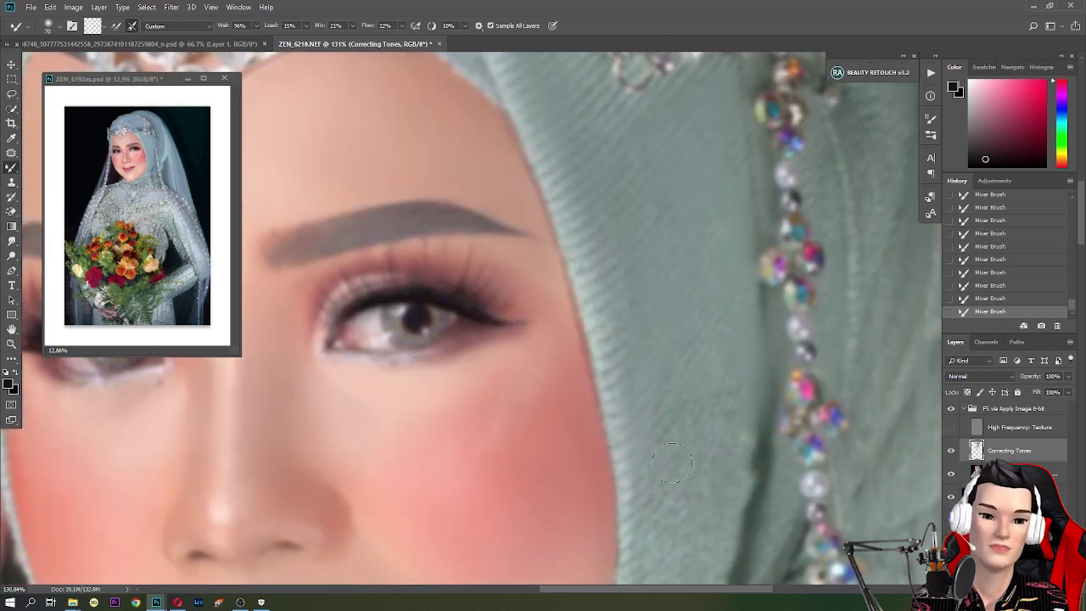
scroll(706, 499, down, 3)
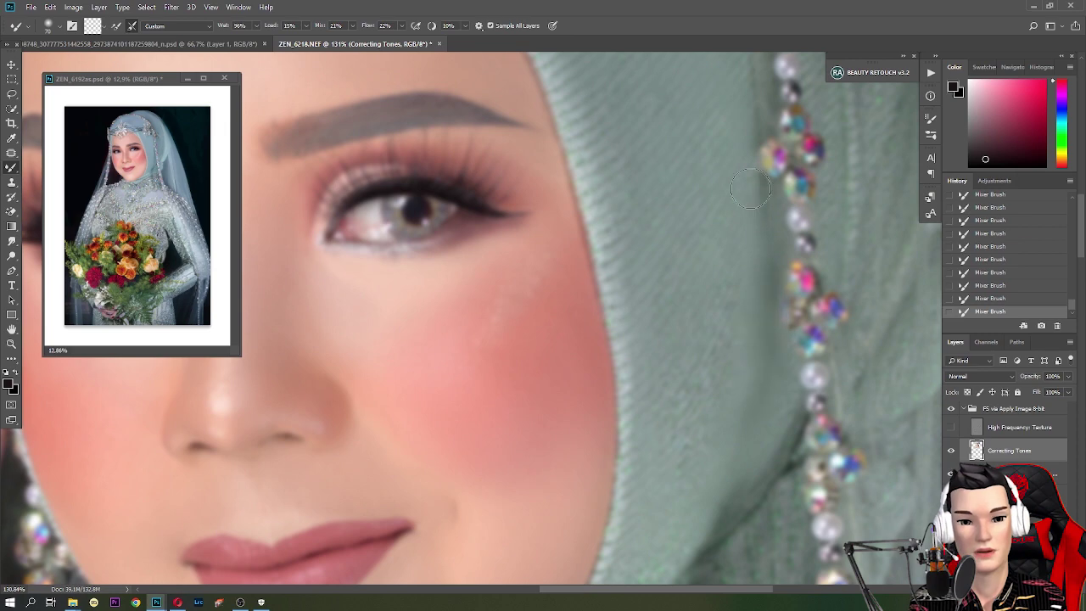
scroll(713, 382, down, 2)
scroll(637, 533, down, 2)
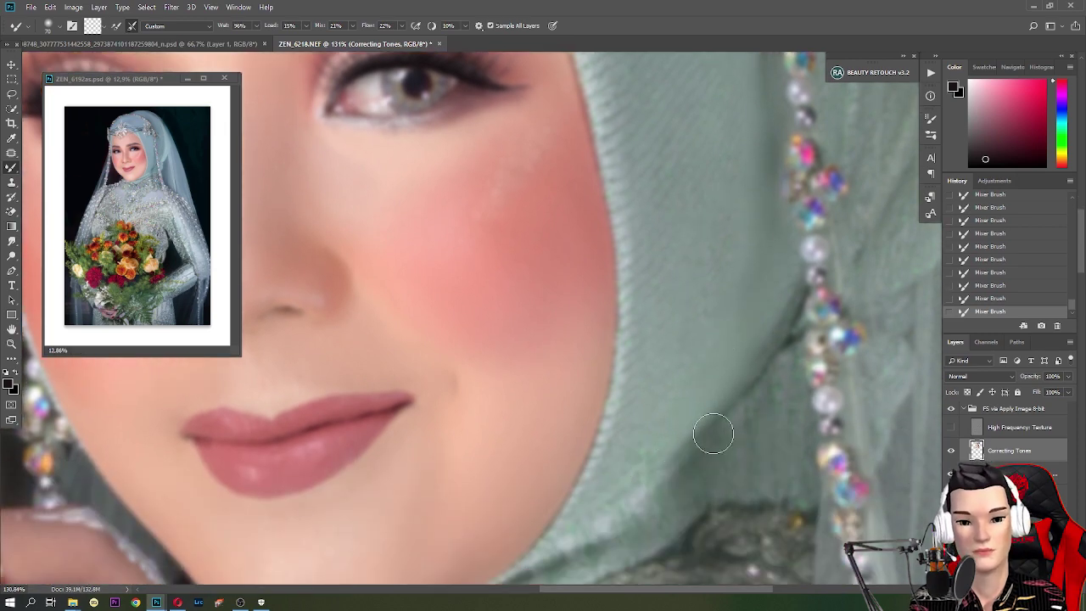
scroll(711, 432, down, 3)
scroll(752, 366, down, 2)
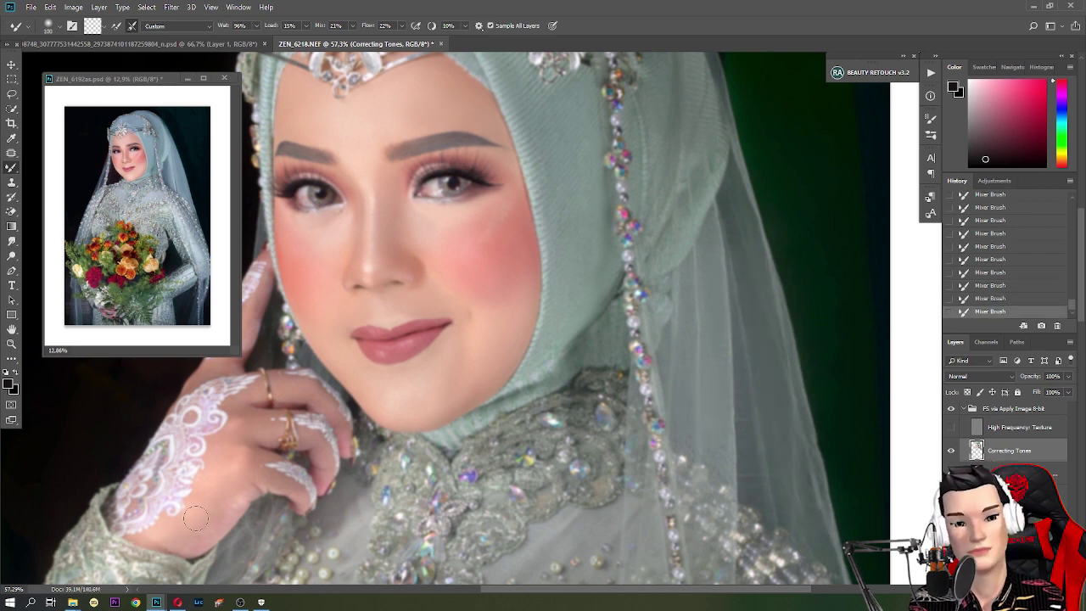
key(ctrl+0)
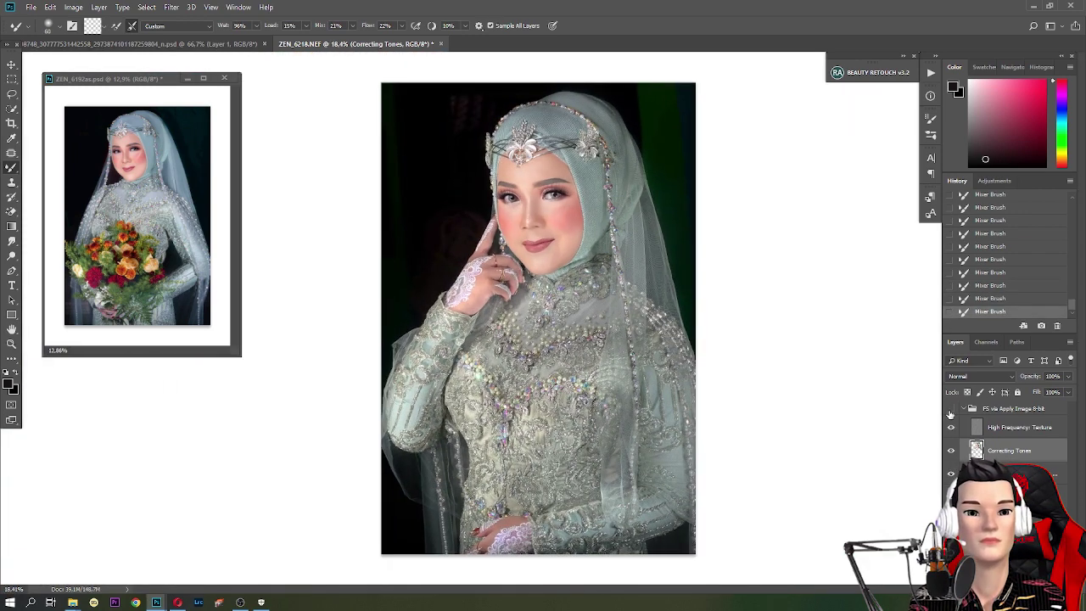
Step: Fit the whole photo in the window and bring up the Camera Raw filter
scroll(534, 215, up, 5)
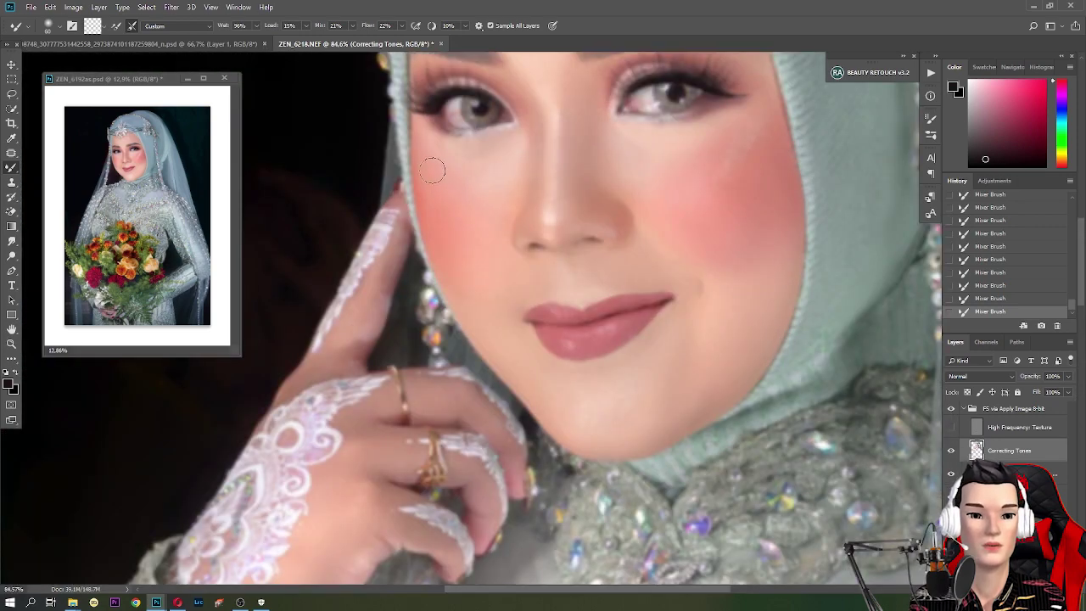
key(ctrl+0)
key(shift+ctrl+a)
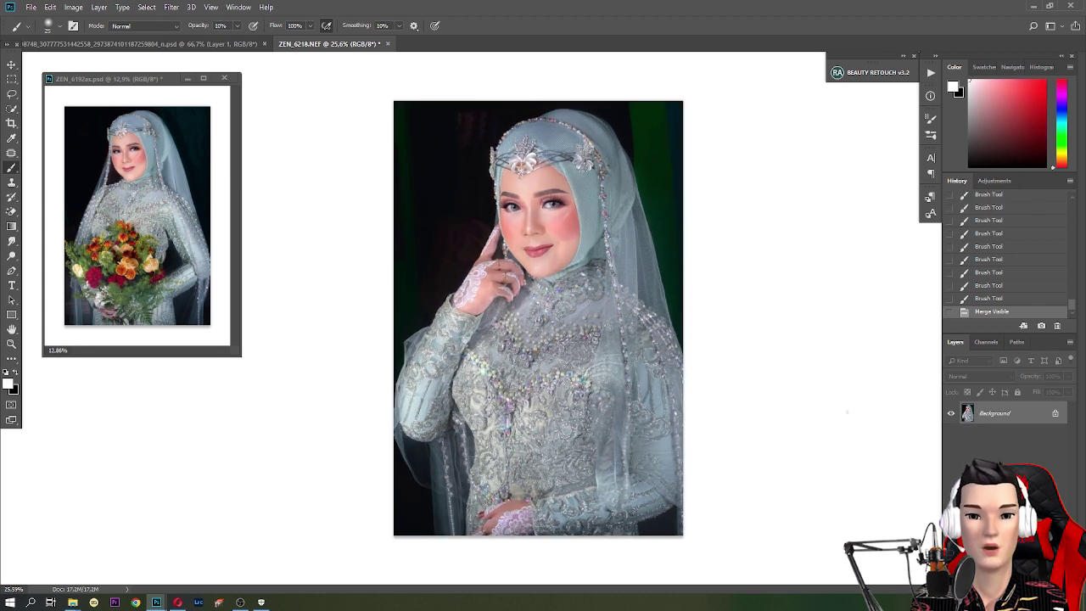
Step: Lower the black and add a touch of magenta in the Selective Color adjustment, then merge it in
mouse_move(906, 466)
mouse_down()
mouse_move(876, 466)
mouse_move(922, 471)
mouse_move(888, 467)
mouse_up()
drag(888, 420, 892, 423)
key(ctrl+shift+e)
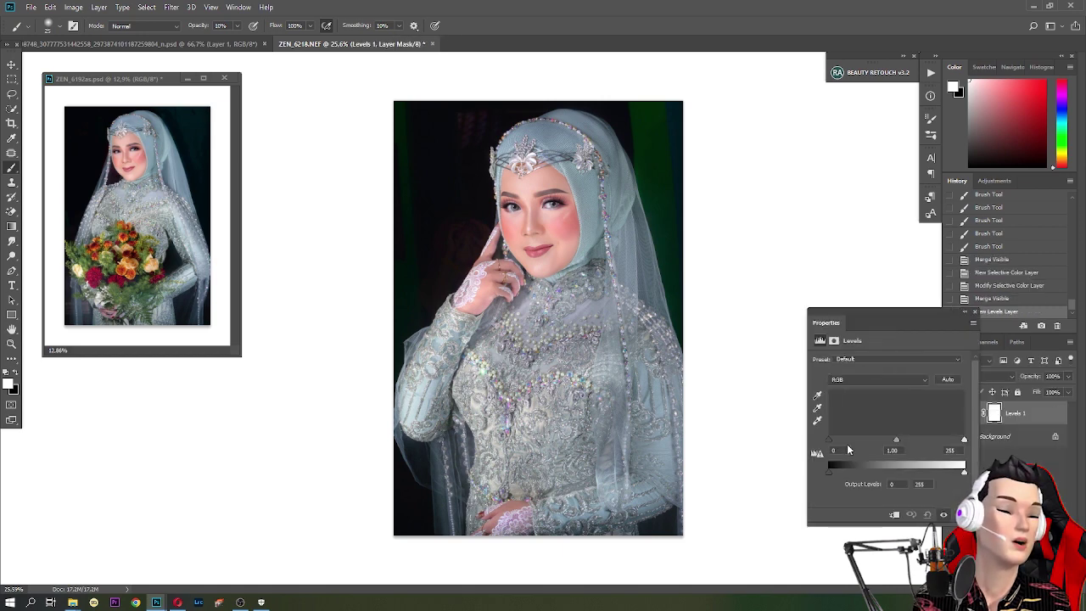
Step: Hide the Levels effect with an inverted mask, paint it back onto the bride at 78% opacity, and merge
key(ctrl+i)
key(7)
key(8)
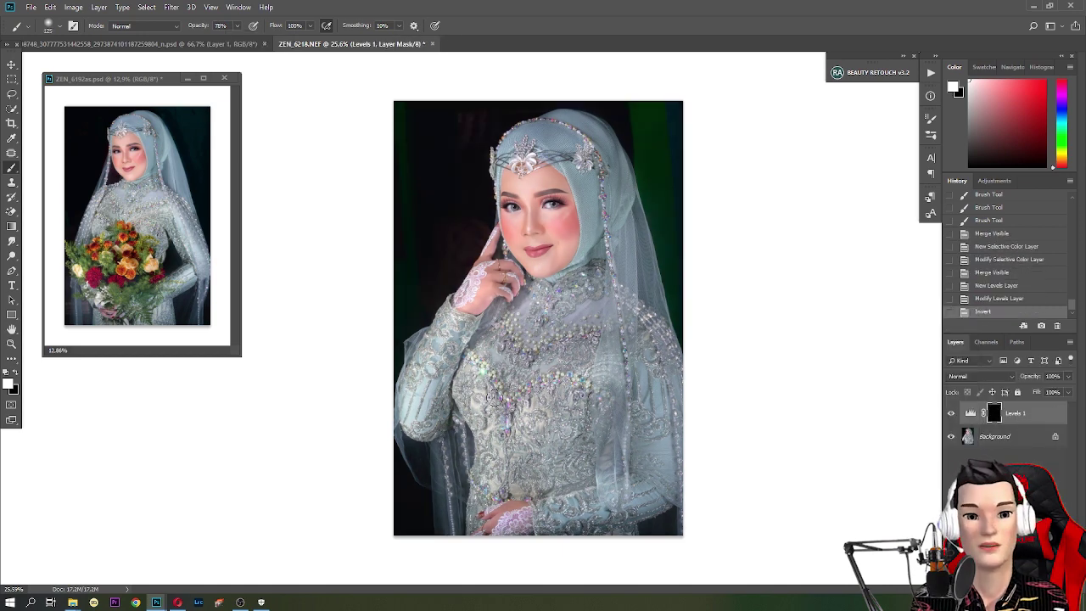
drag(441, 424, 475, 382)
drag(552, 382, 615, 408)
key(ctrl+shift+e)
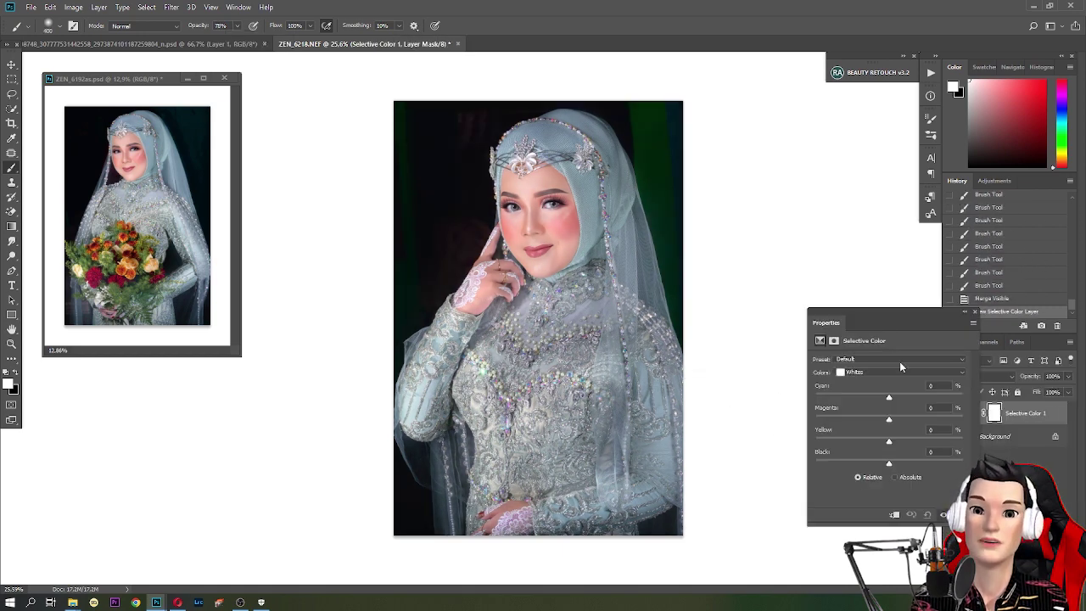
Step: Add a Selective Color layer deepening black in the Reds, mask it onto the face, and merge
click(899, 372)
click(849, 376)
mouse_move(889, 466)
mouse_down()
mouse_move(902, 466)
mouse_move(882, 441)
mouse_up()
drag(889, 397, 887, 419)
key(ctrl+i)
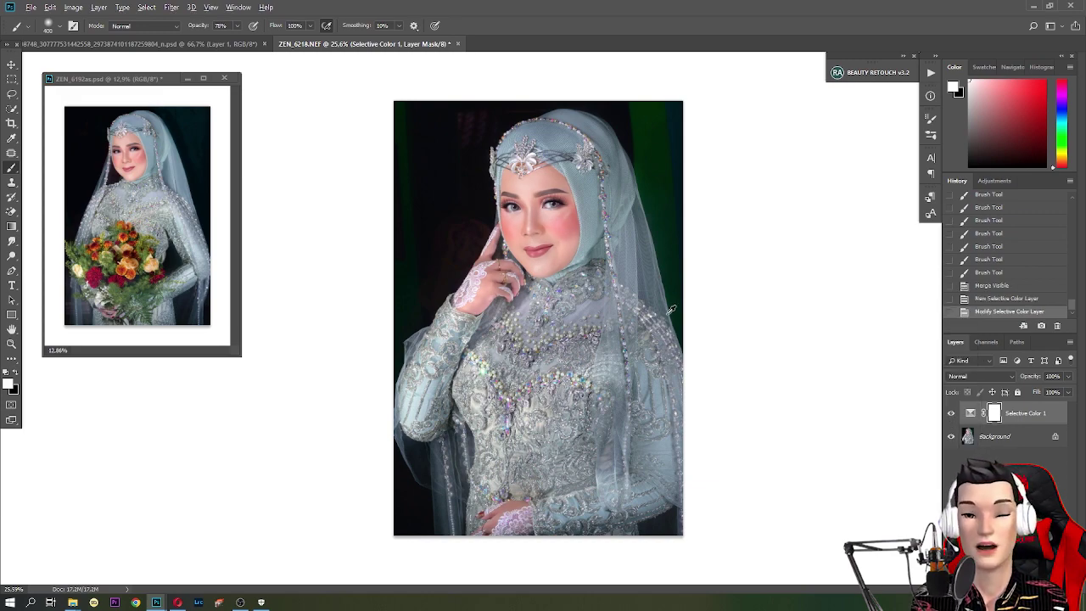
scroll(540, 239, up, 5)
drag(543, 255, 569, 303)
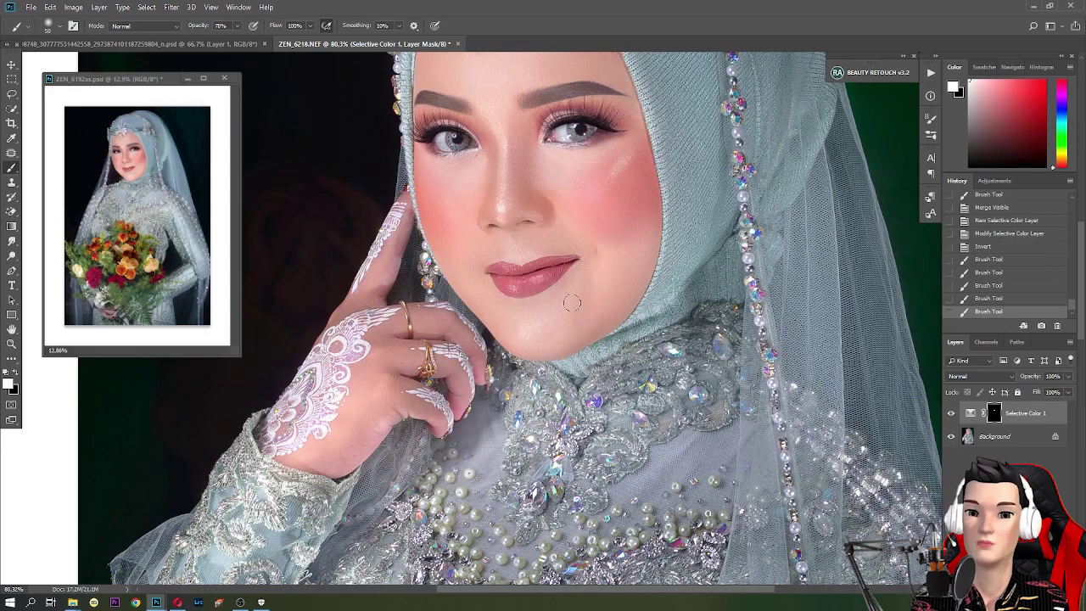
scroll(569, 303, down, 5)
key(ctrl+shift+e)
scroll(647, 275, up, 3)
Step: Add Brightness/Contrast with contrast 8, merge visible, and duplicate the merged image to a new layer
scroll(647, 275, down, 3)
click(1007, 574)
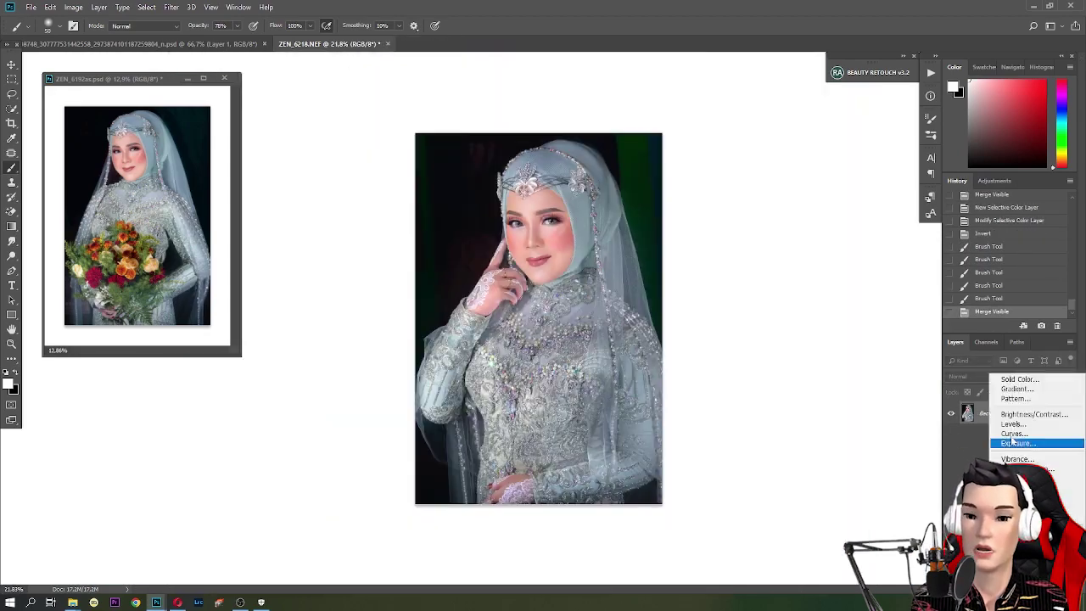
click(1005, 407)
drag(889, 410, 896, 413)
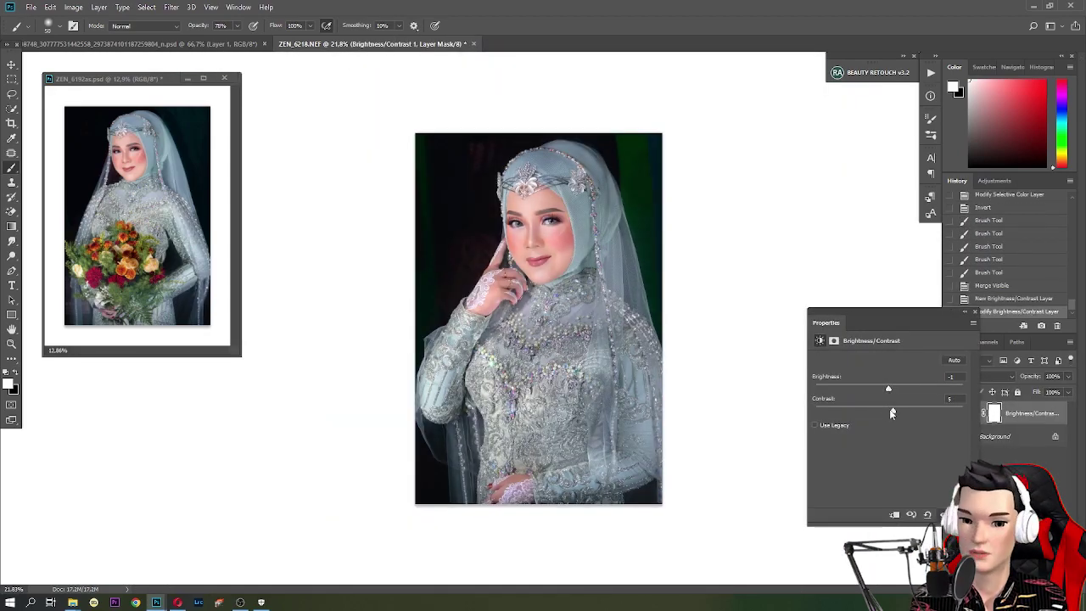
key(ctrl+shift+e)
key(ctrl+j)
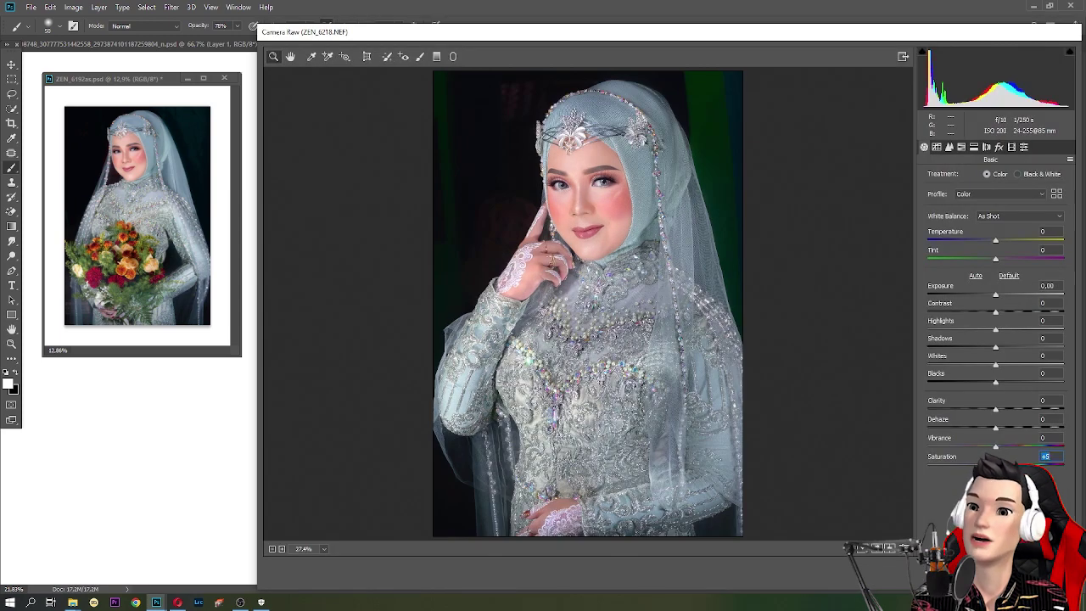
Step: Add a Selective Color layer setting Whites magenta to -5 and black to -15, then switch to Reds
scroll(142, 108, up, 2)
scroll(538, 319, up, 3)
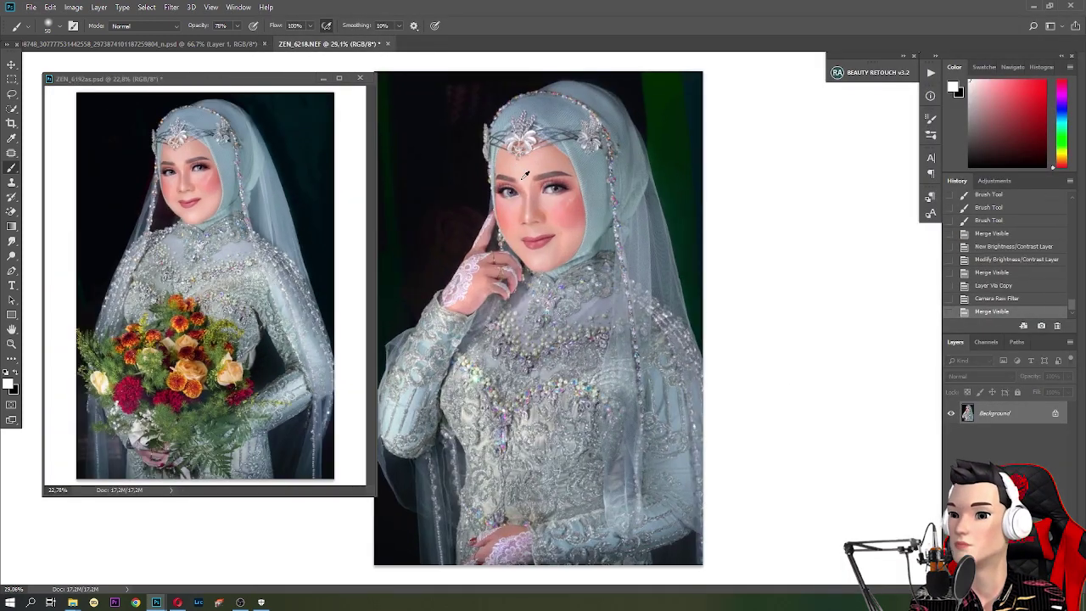
scroll(539, 318, down, 1)
click(900, 372)
click(870, 435)
drag(889, 419, 885, 420)
drag(888, 463, 885, 466)
key(Home)
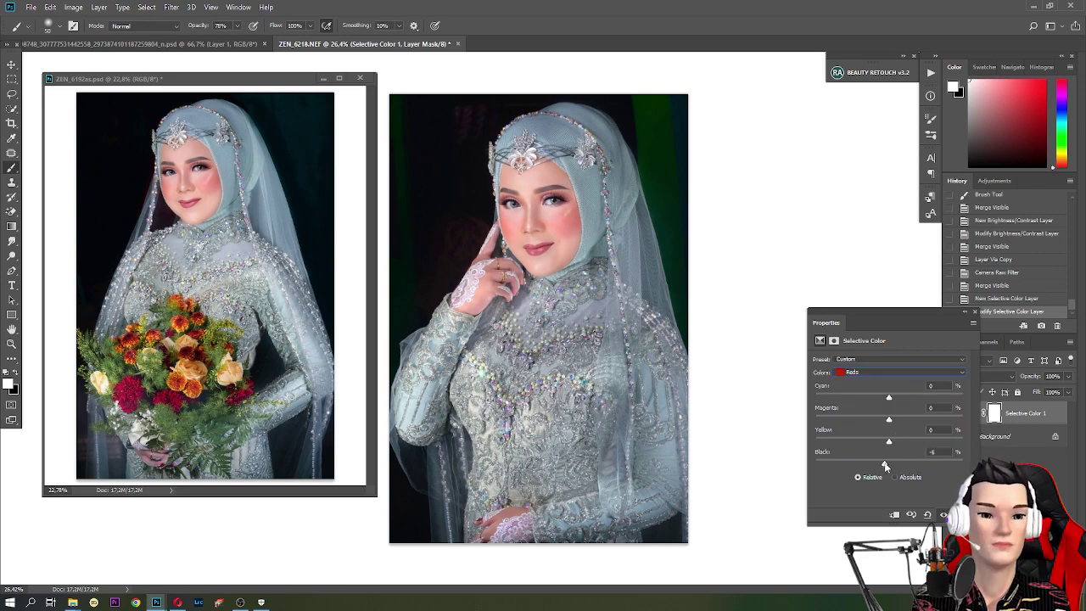